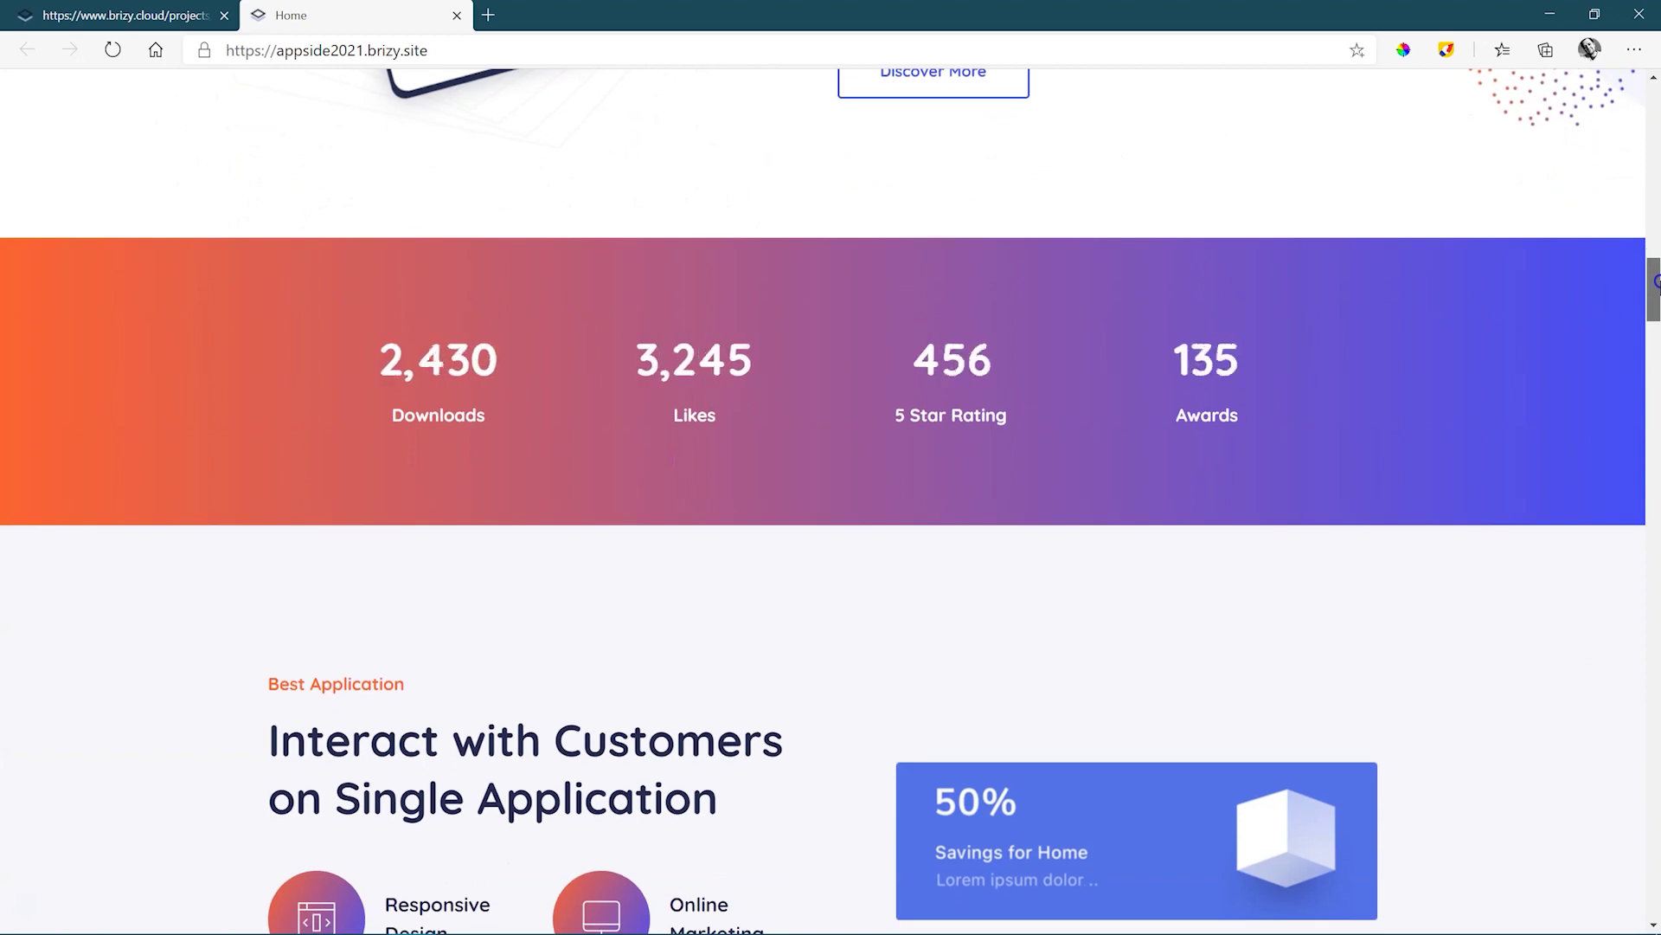
Look through the published page and expand the first and last Frequently Asked Questions entries
{"action": "left_click_drag", "start_coordinate": [1656, 281], "coordinate": [1655, 668]}
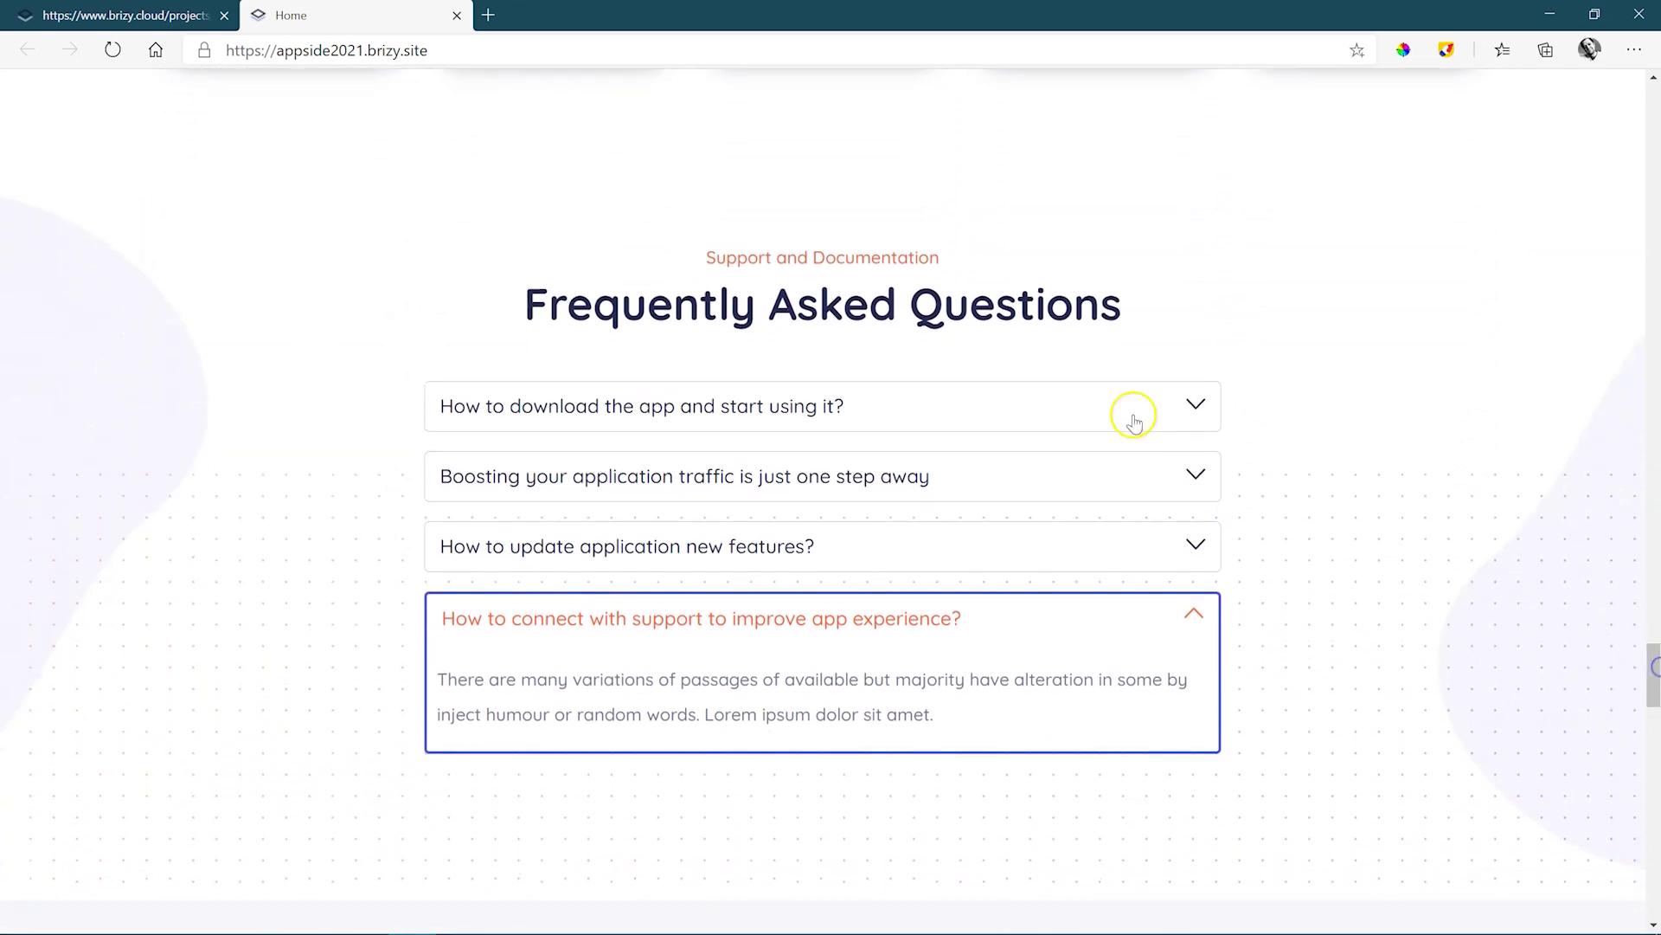
{"action": "left_click", "coordinate": [1205, 415]}
{"action": "left_click", "coordinate": [1191, 606]}
{"action": "left_click_drag", "start_coordinate": [1653, 664], "coordinate": [1655, 844]}
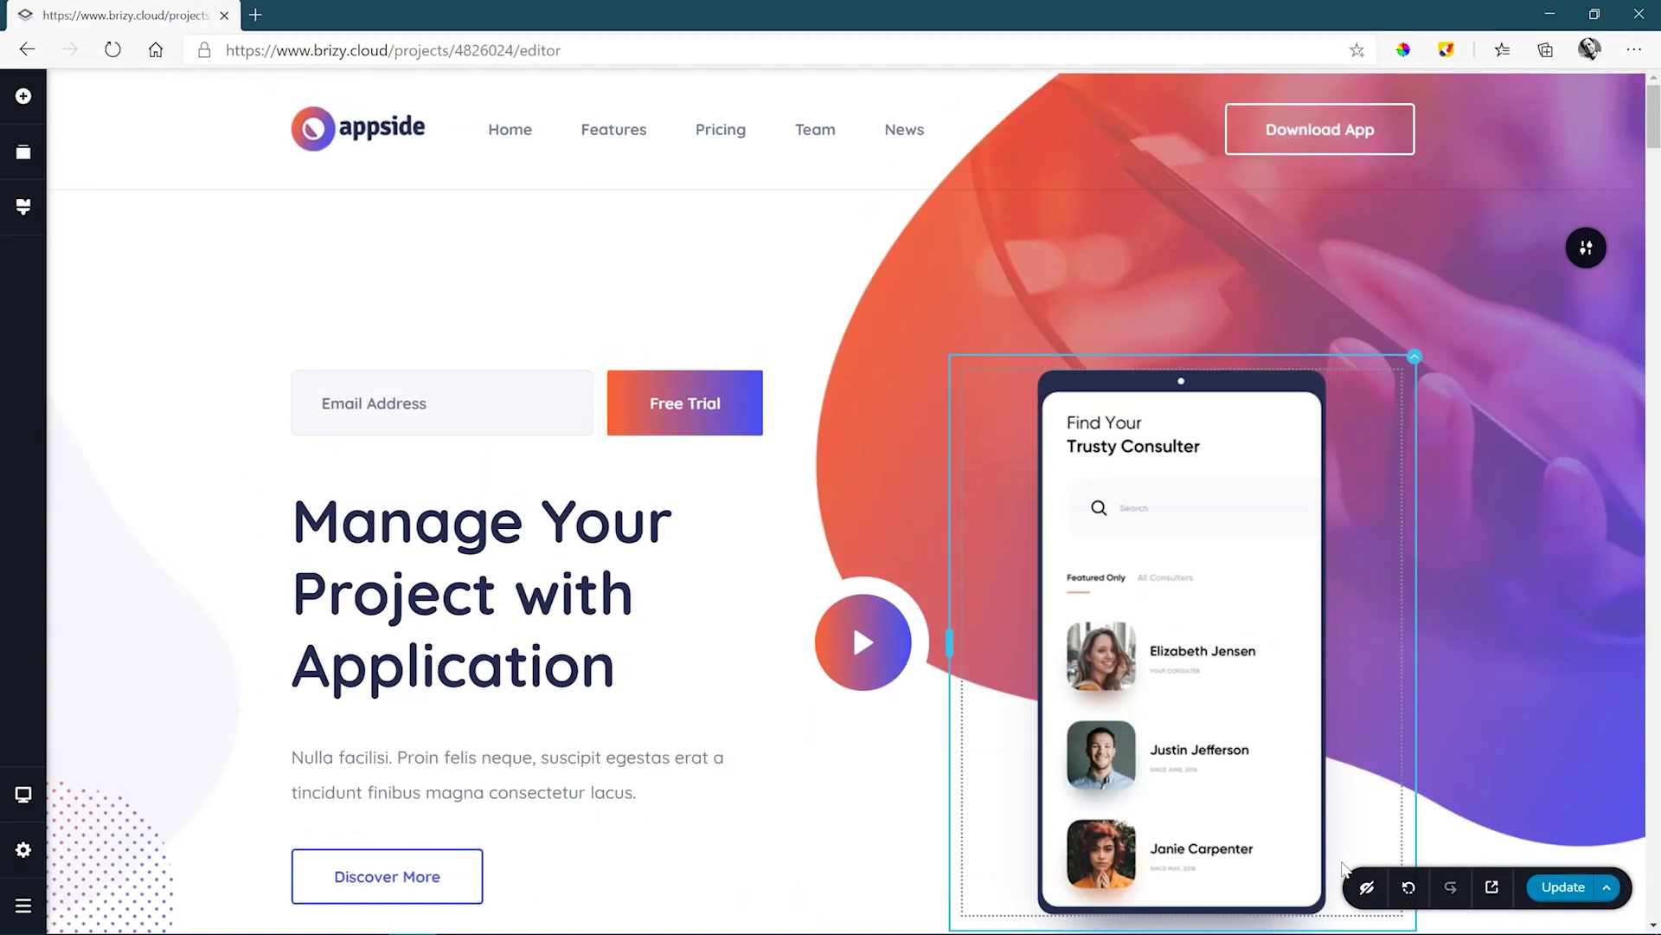
Inspect the header menu, the Download App button and the field settings of the Email Address form
{"action": "left_click", "coordinate": [683, 135]}
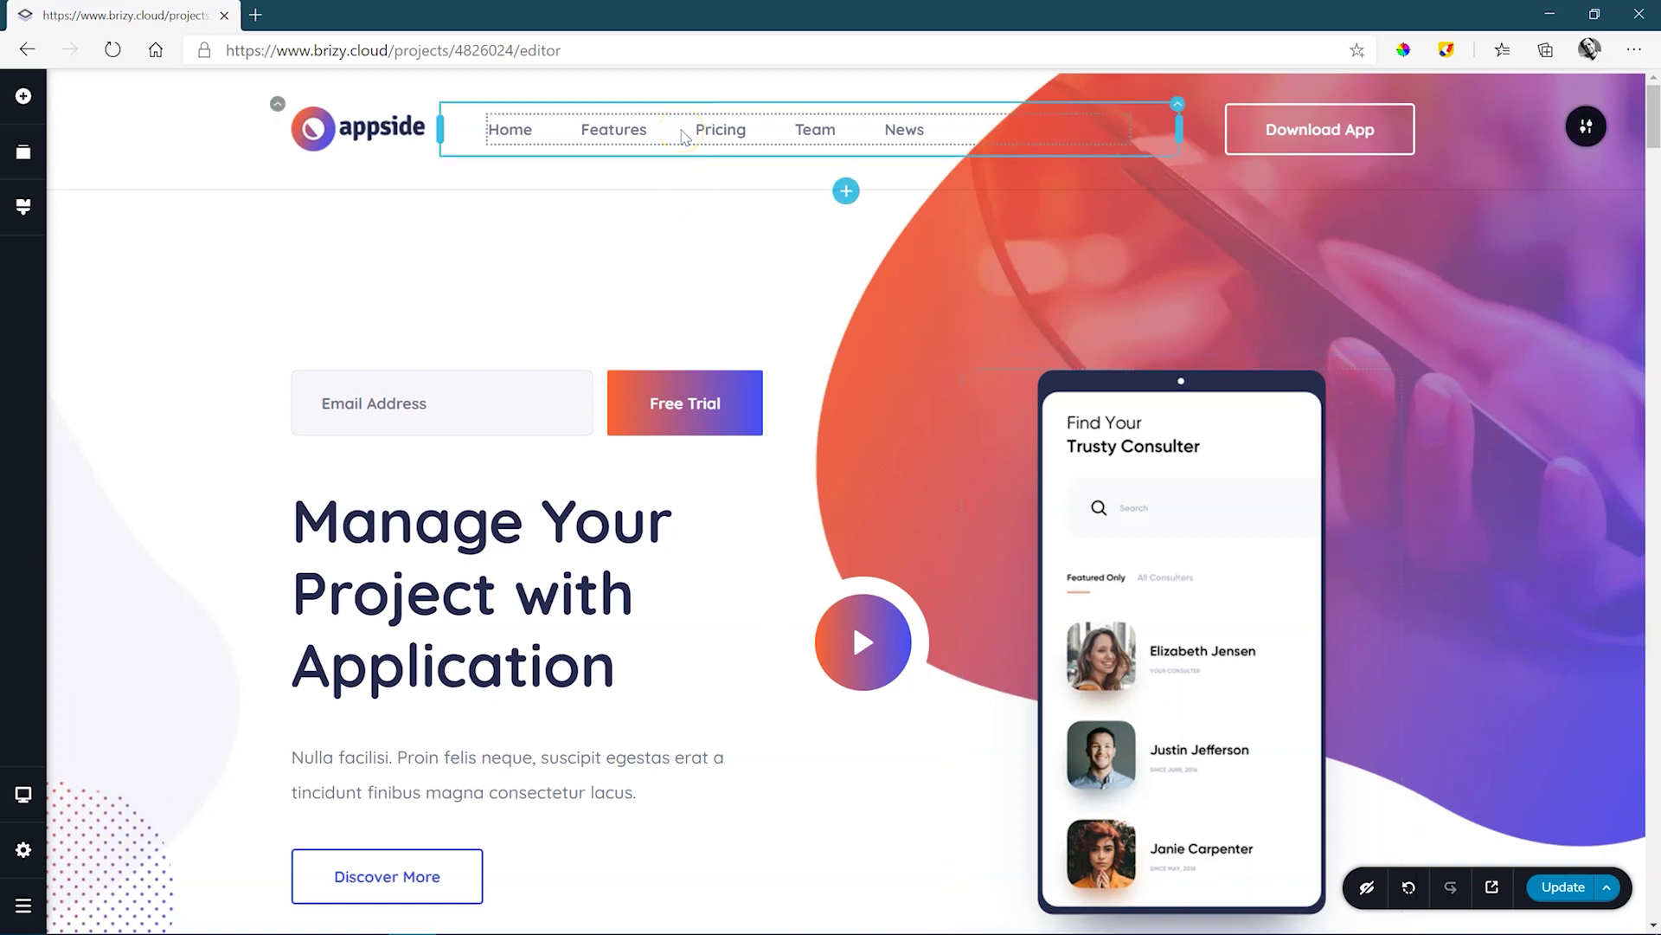
{"action": "left_click", "coordinate": [1313, 129]}
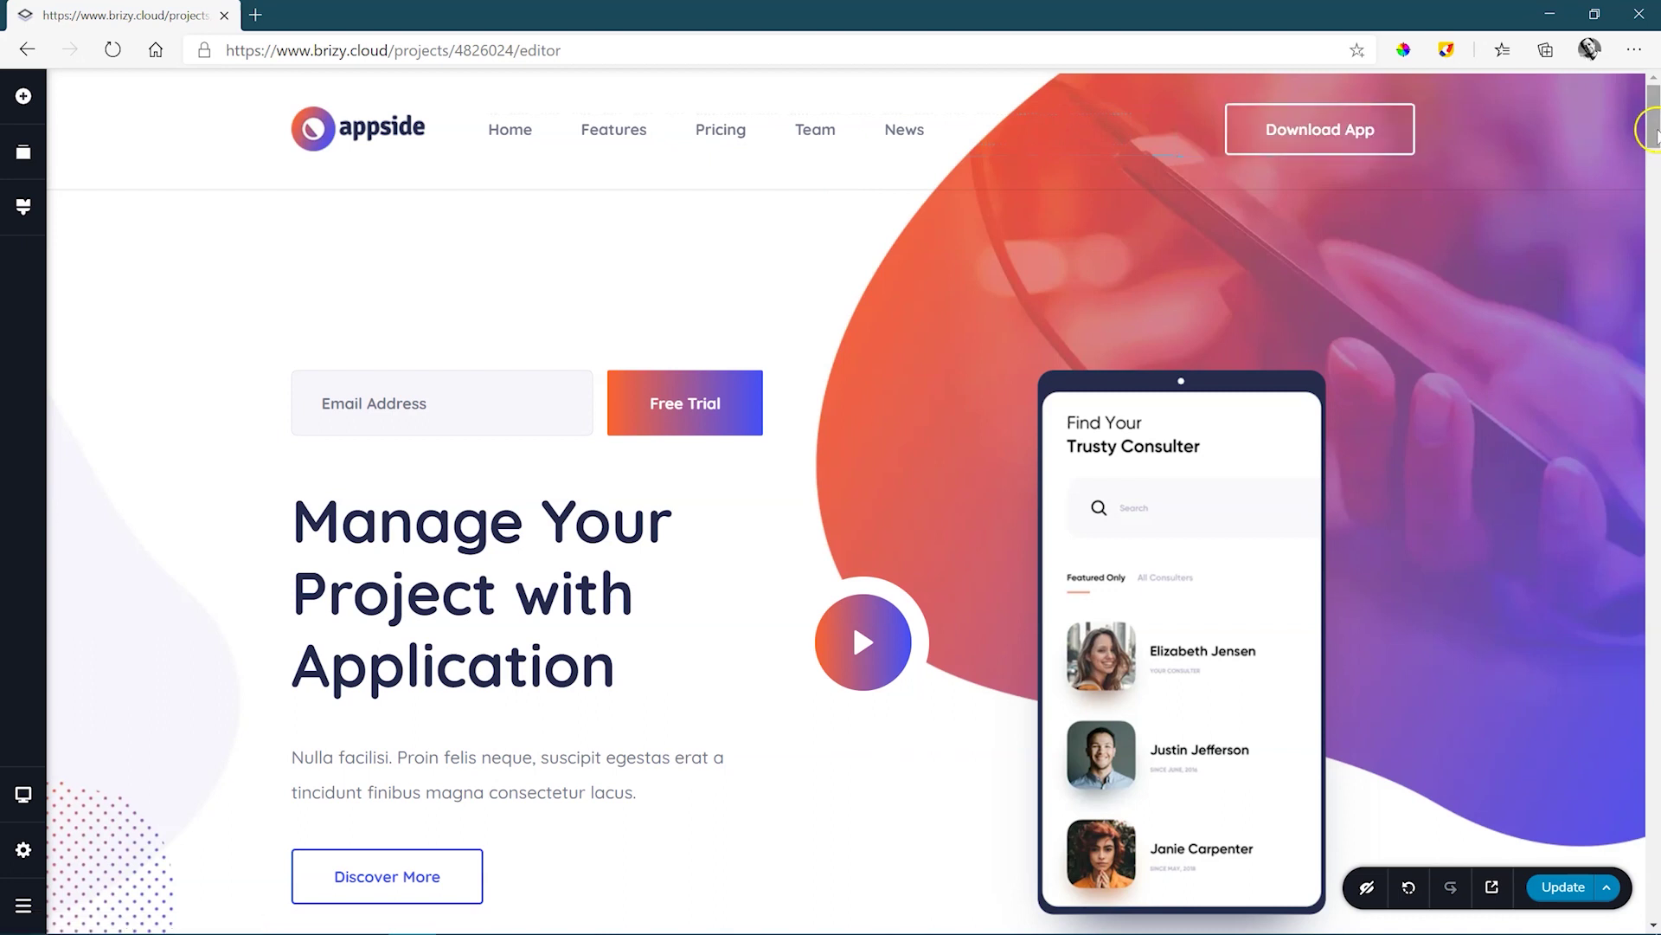
{"action": "scroll", "coordinate": [1655, 142], "scroll_direction": "down", "scroll_amount": 2}
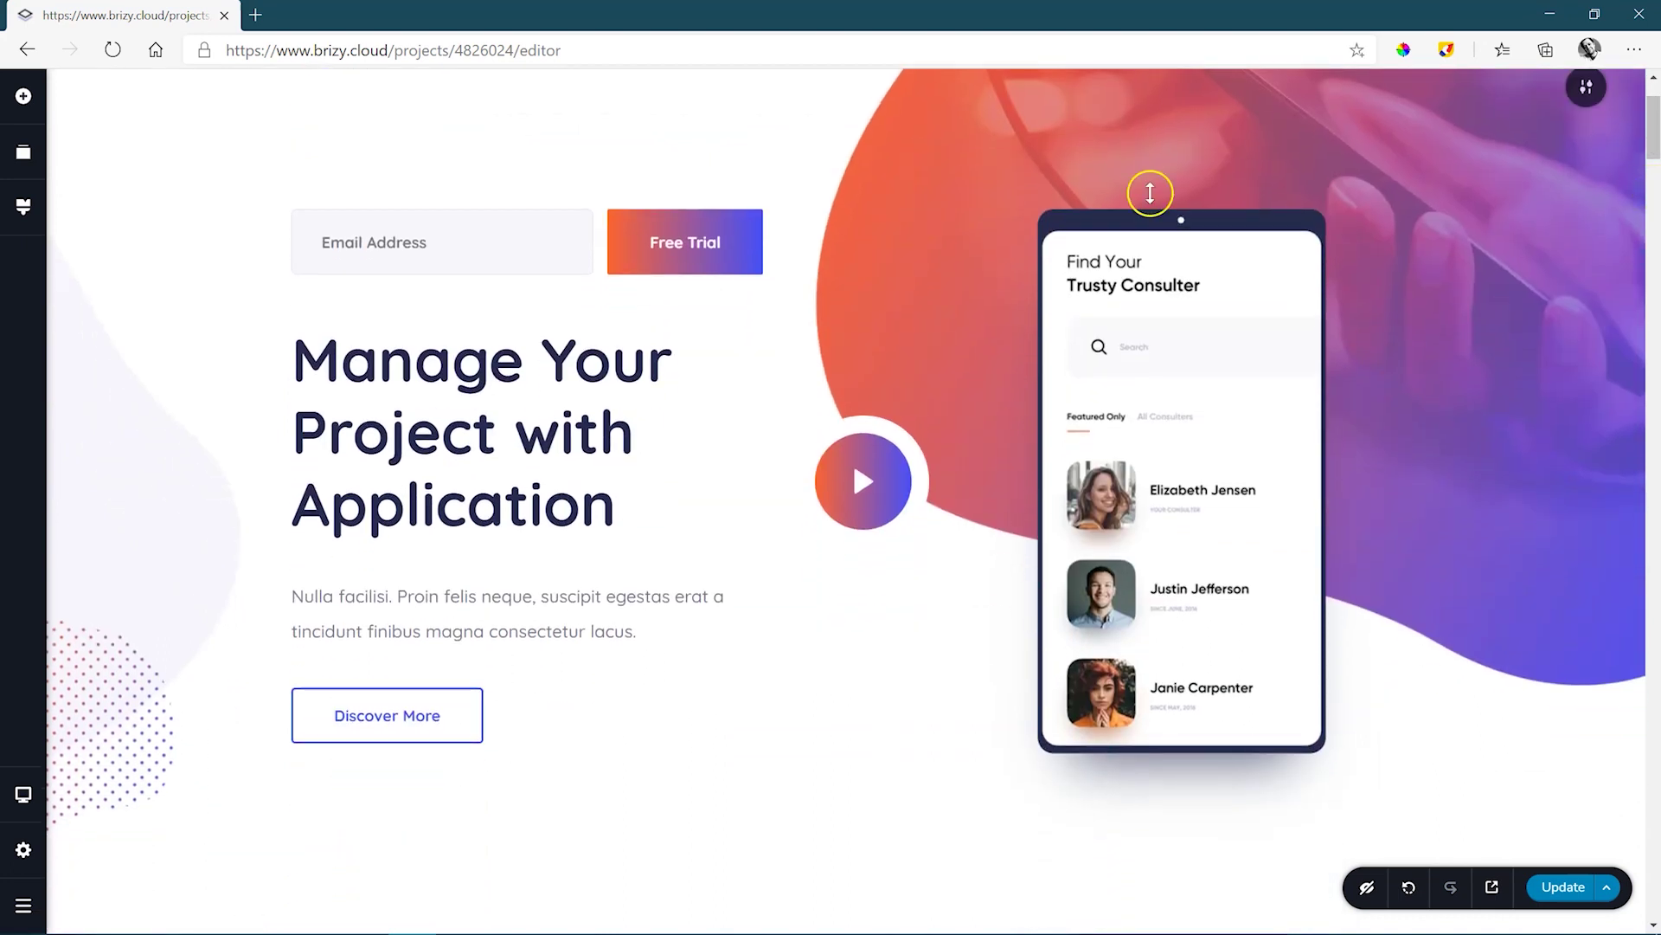
{"action": "mouse_move", "coordinate": [761, 216]}
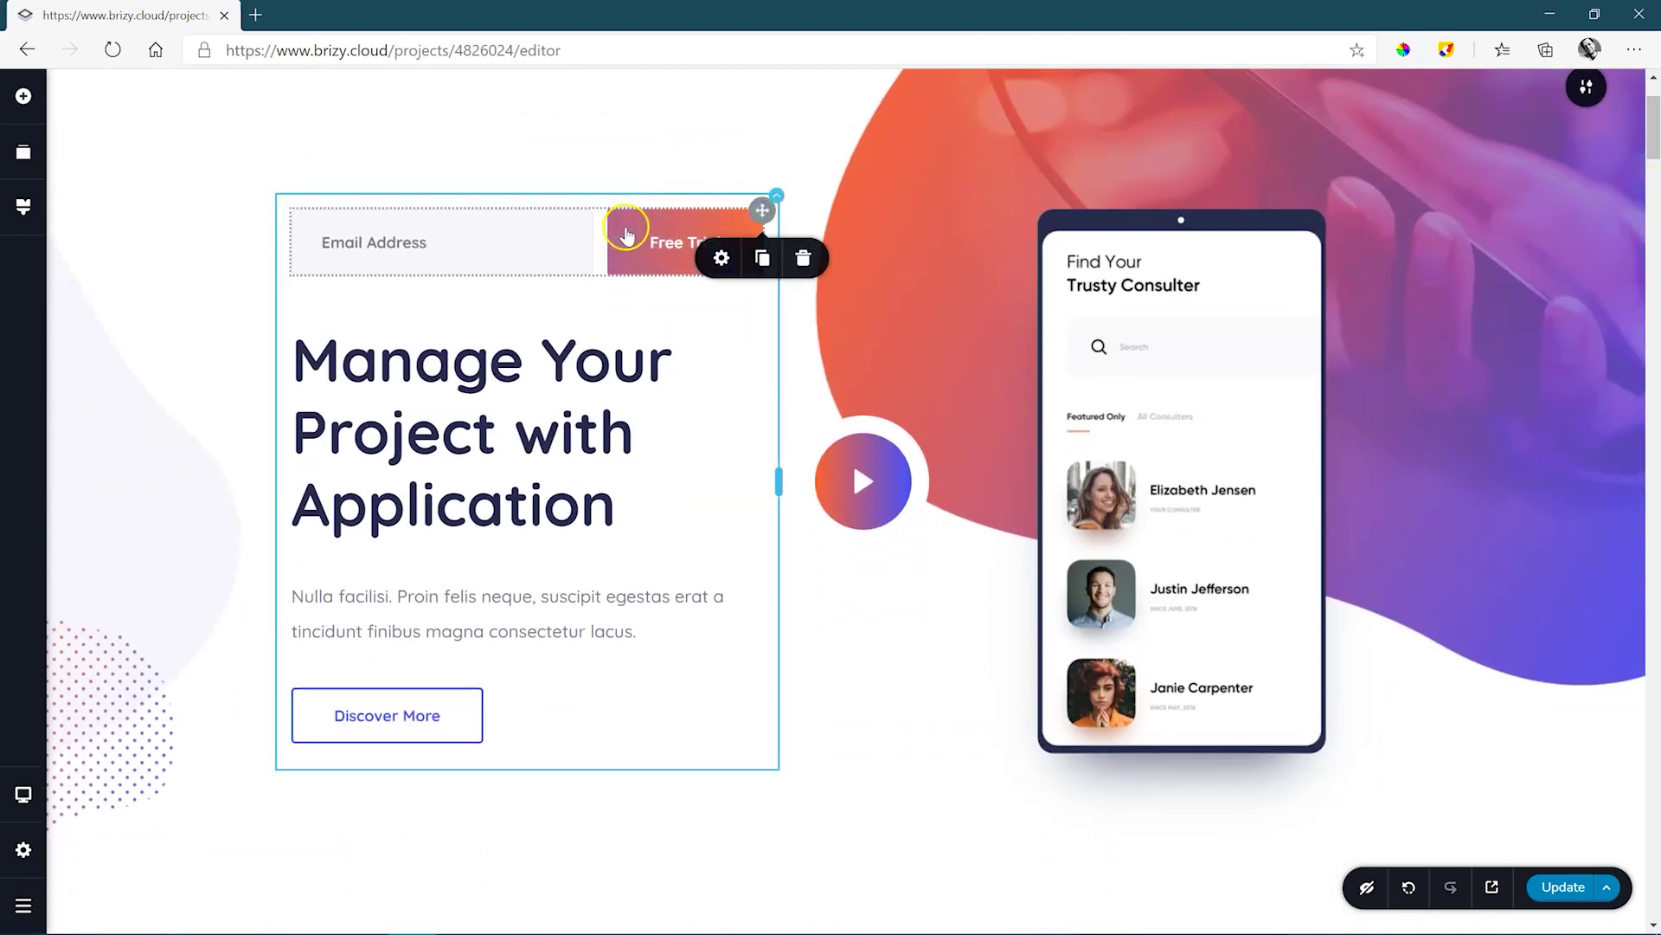
{"action": "left_click", "coordinate": [554, 229]}
{"action": "left_click", "coordinate": [360, 311]}
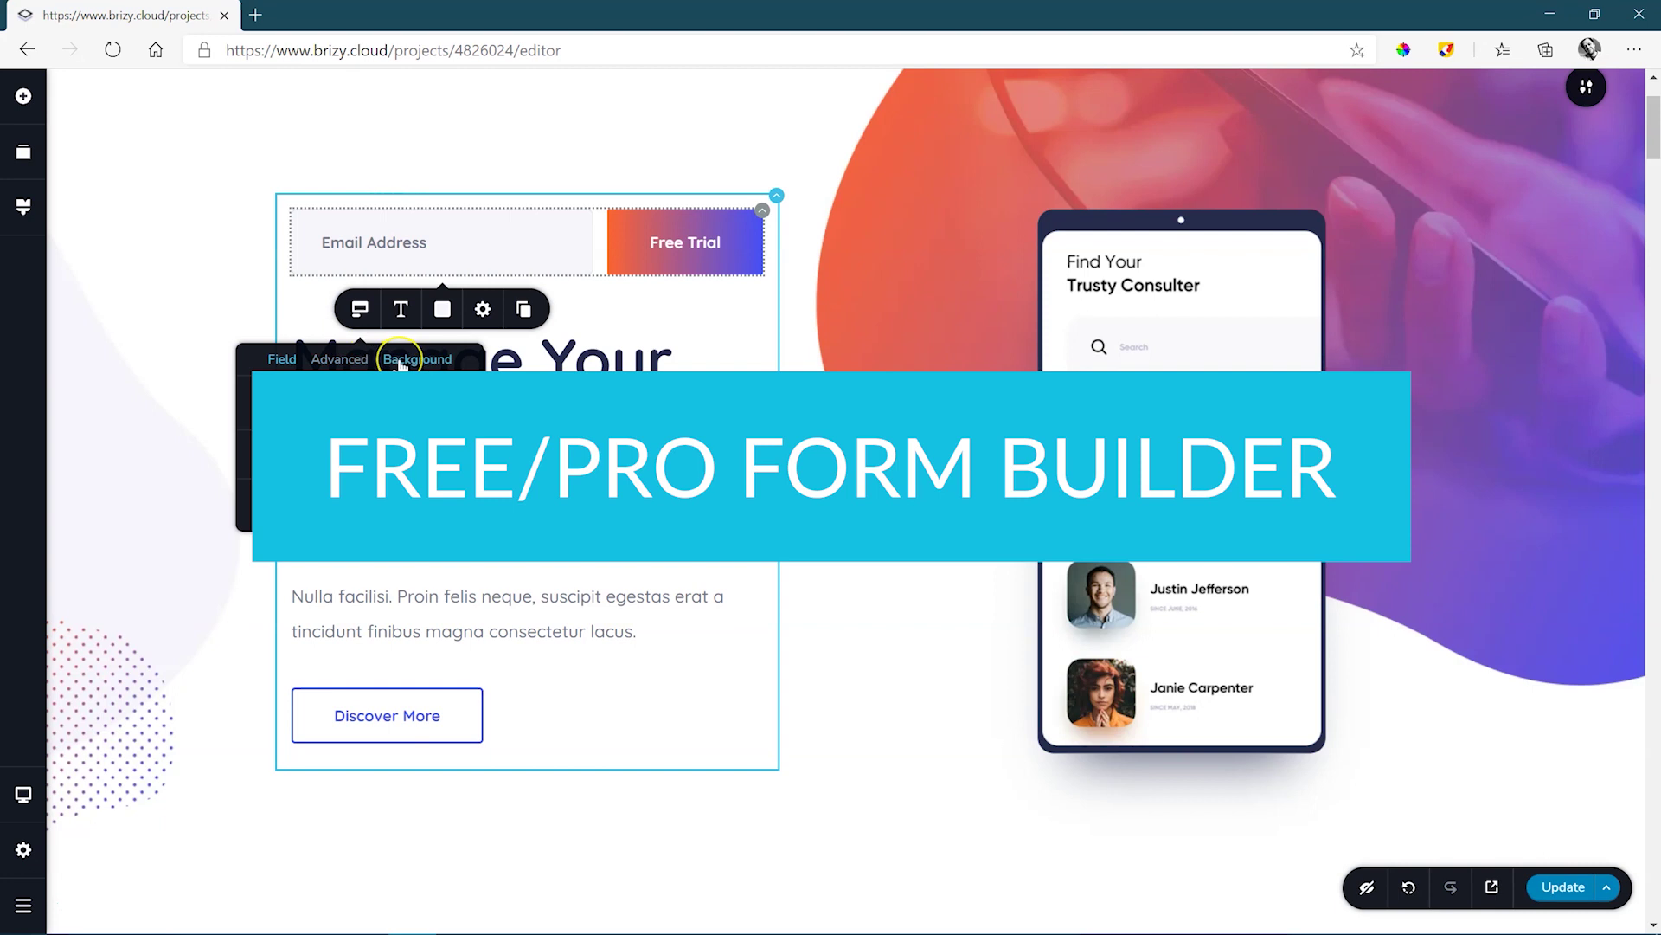
{"action": "left_click", "coordinate": [1503, 506]}
Review the feature sections and toggle the pricing table's switcher between Monthly and Annually
{"action": "left_click_drag", "start_coordinate": [1653, 130], "coordinate": [1655, 206]}
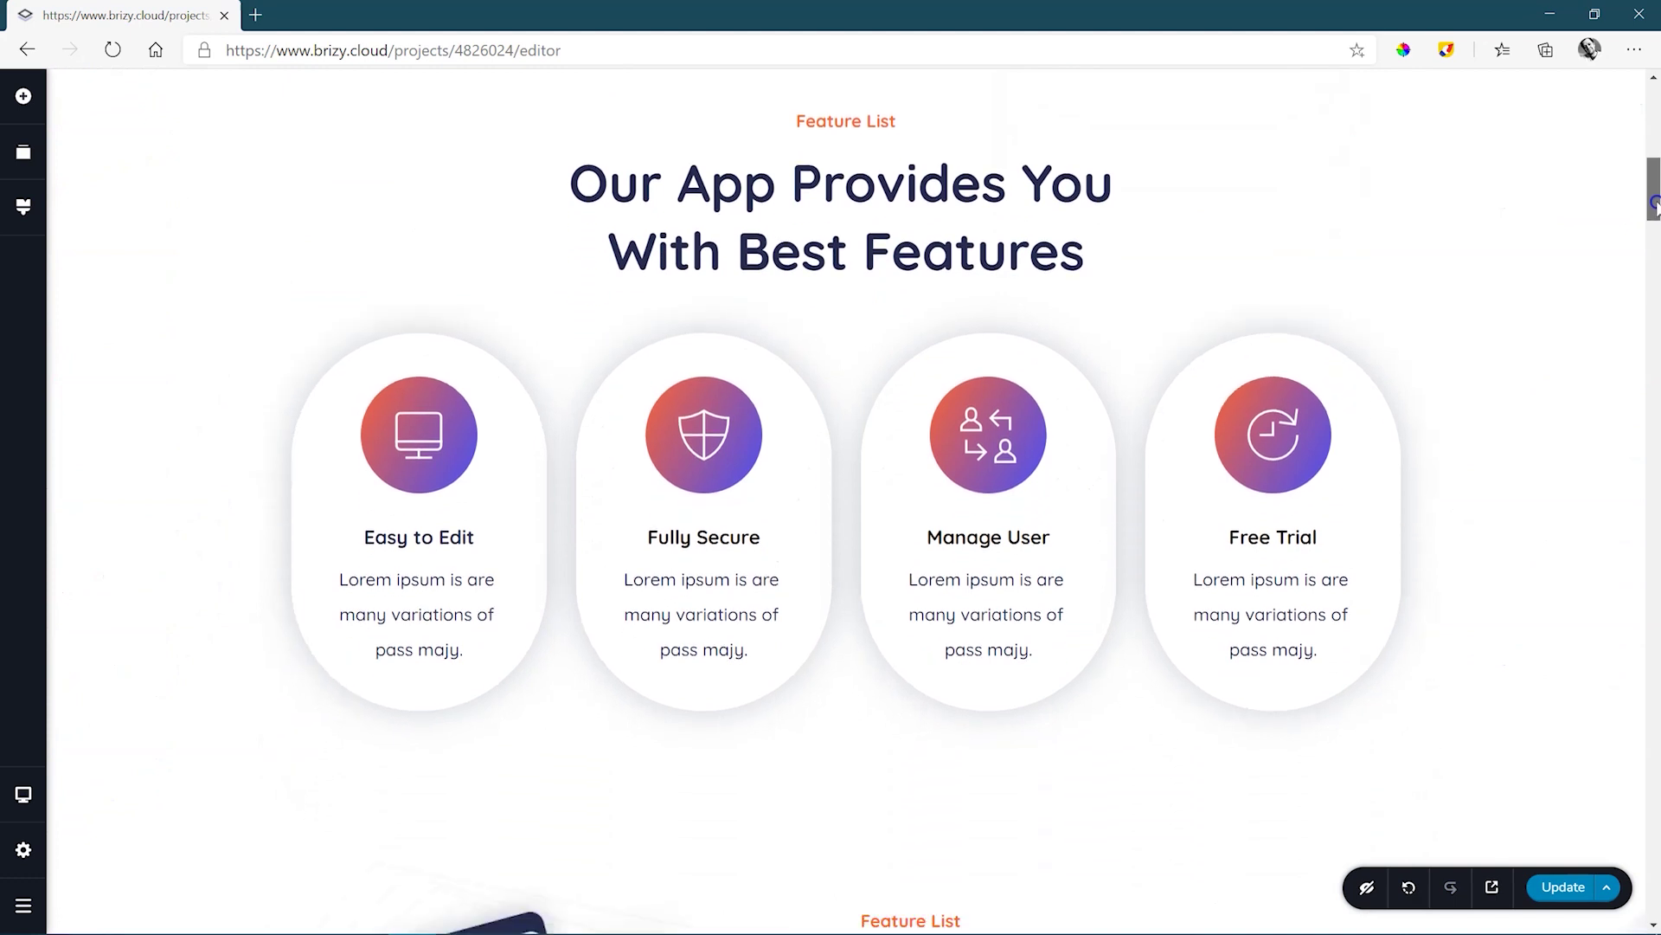
{"action": "left_click_drag", "start_coordinate": [1654, 205], "coordinate": [1655, 254]}
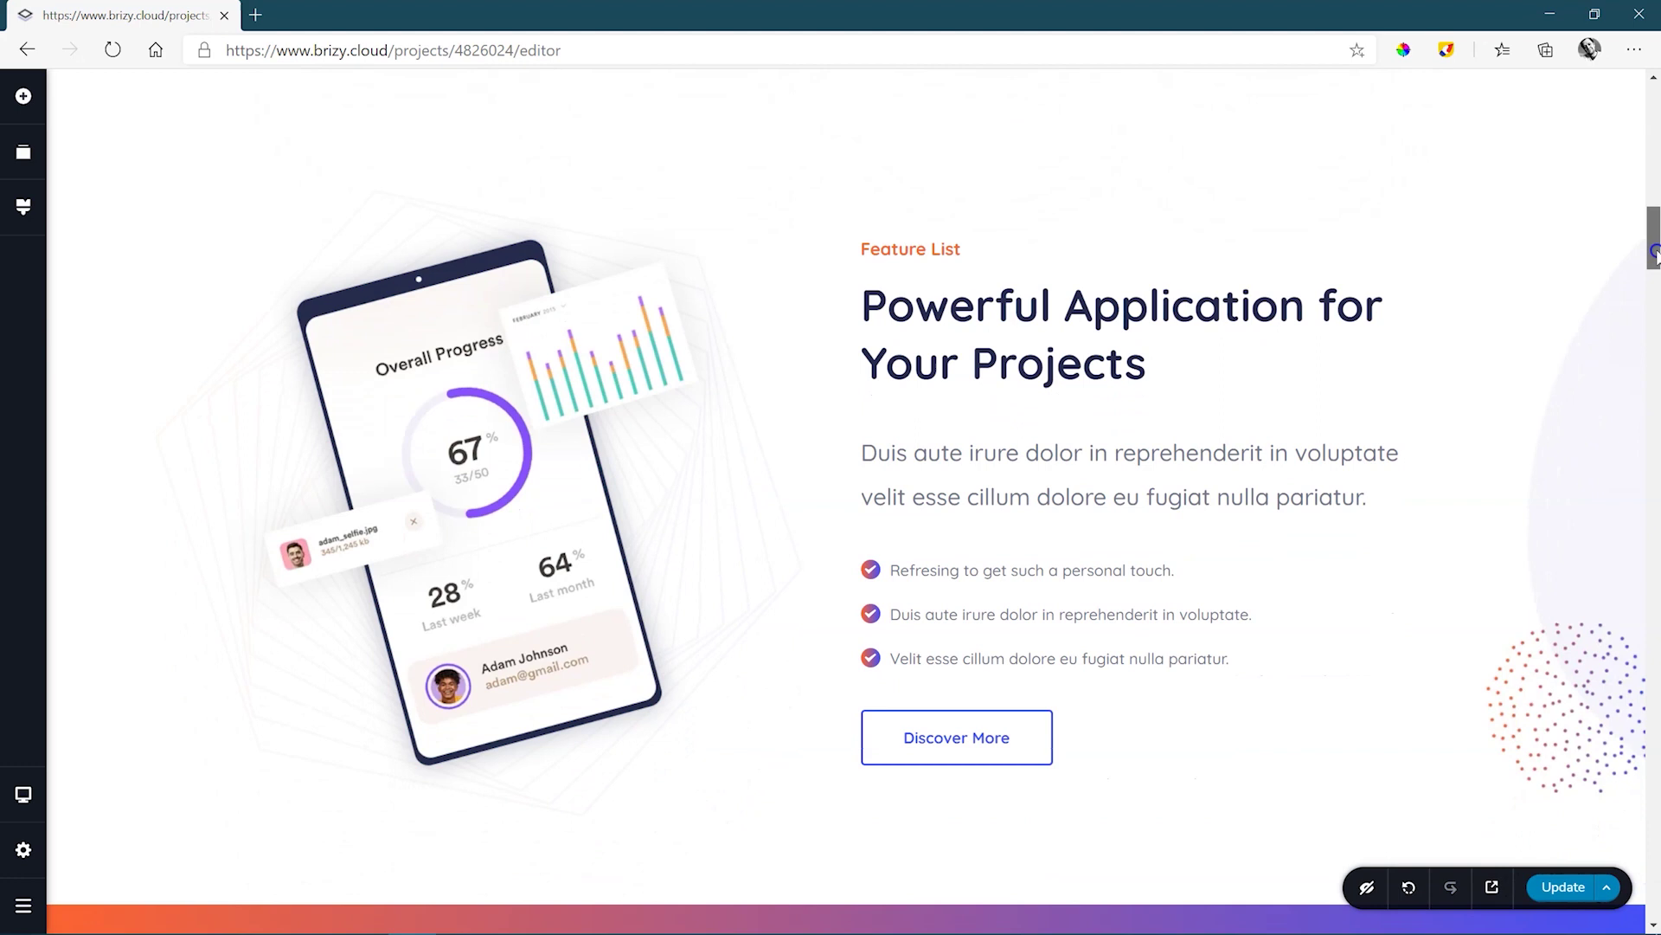
{"action": "left_click_drag", "start_coordinate": [1654, 254], "coordinate": [1654, 396]}
{"action": "left_click", "coordinate": [856, 301]}
{"action": "left_click", "coordinate": [838, 310]}
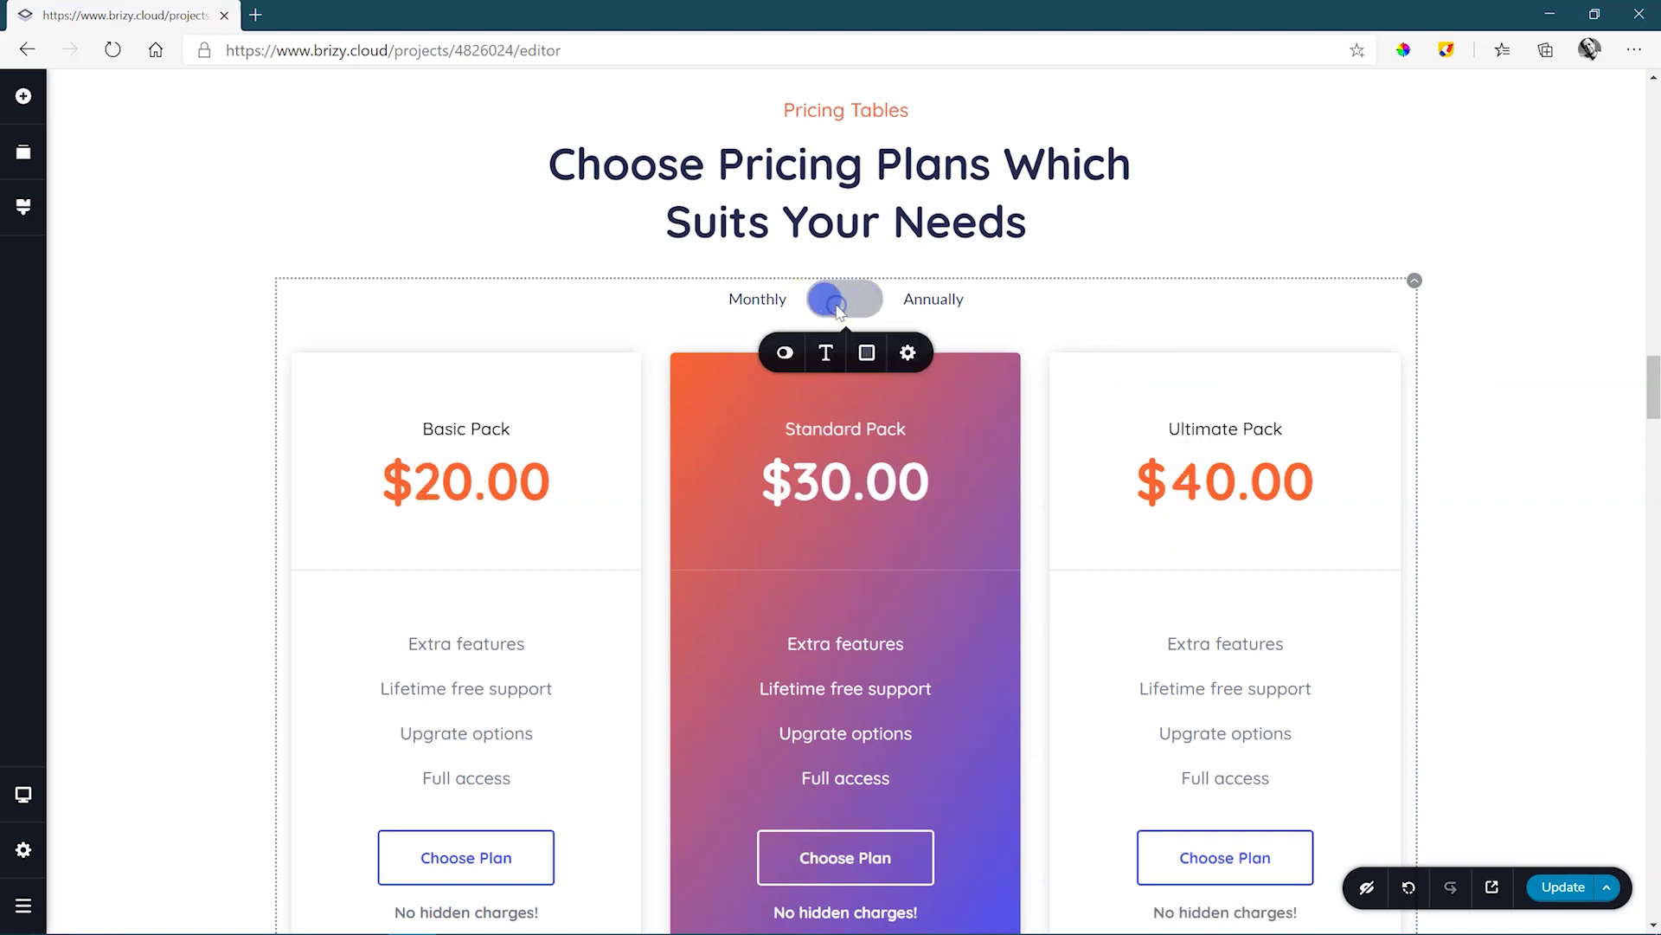
{"action": "left_click", "coordinate": [837, 310]}
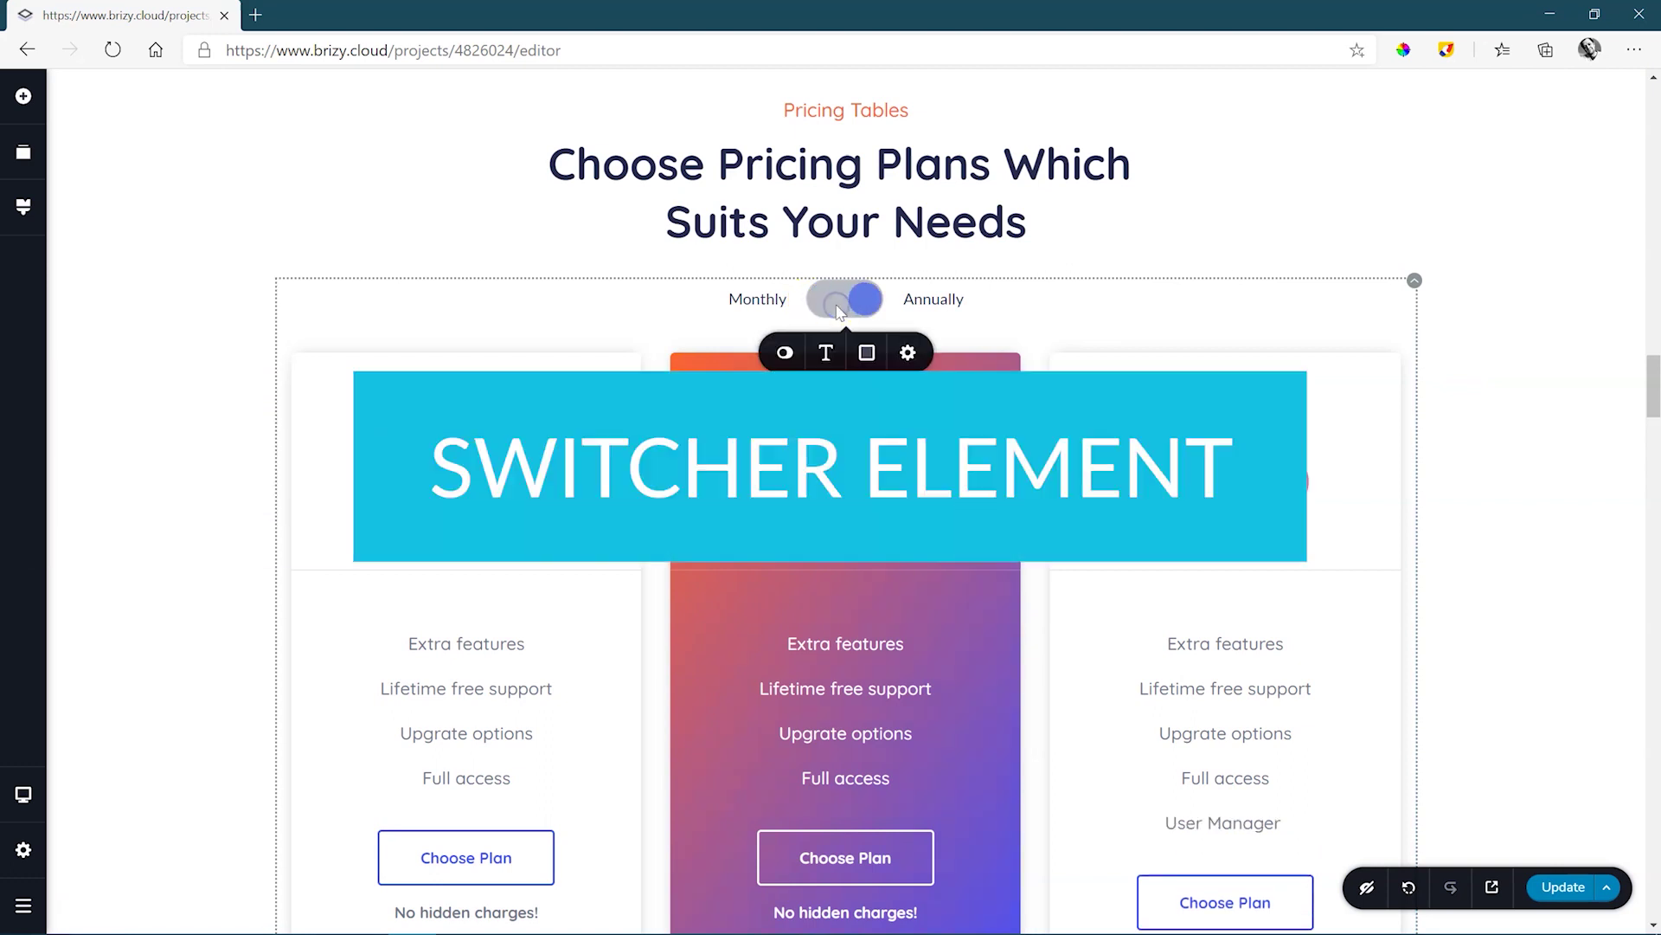
Try the tabbed style on the pricing switcher, show Tab 1 and restore the toggle style
{"action": "left_click", "coordinate": [785, 353]}
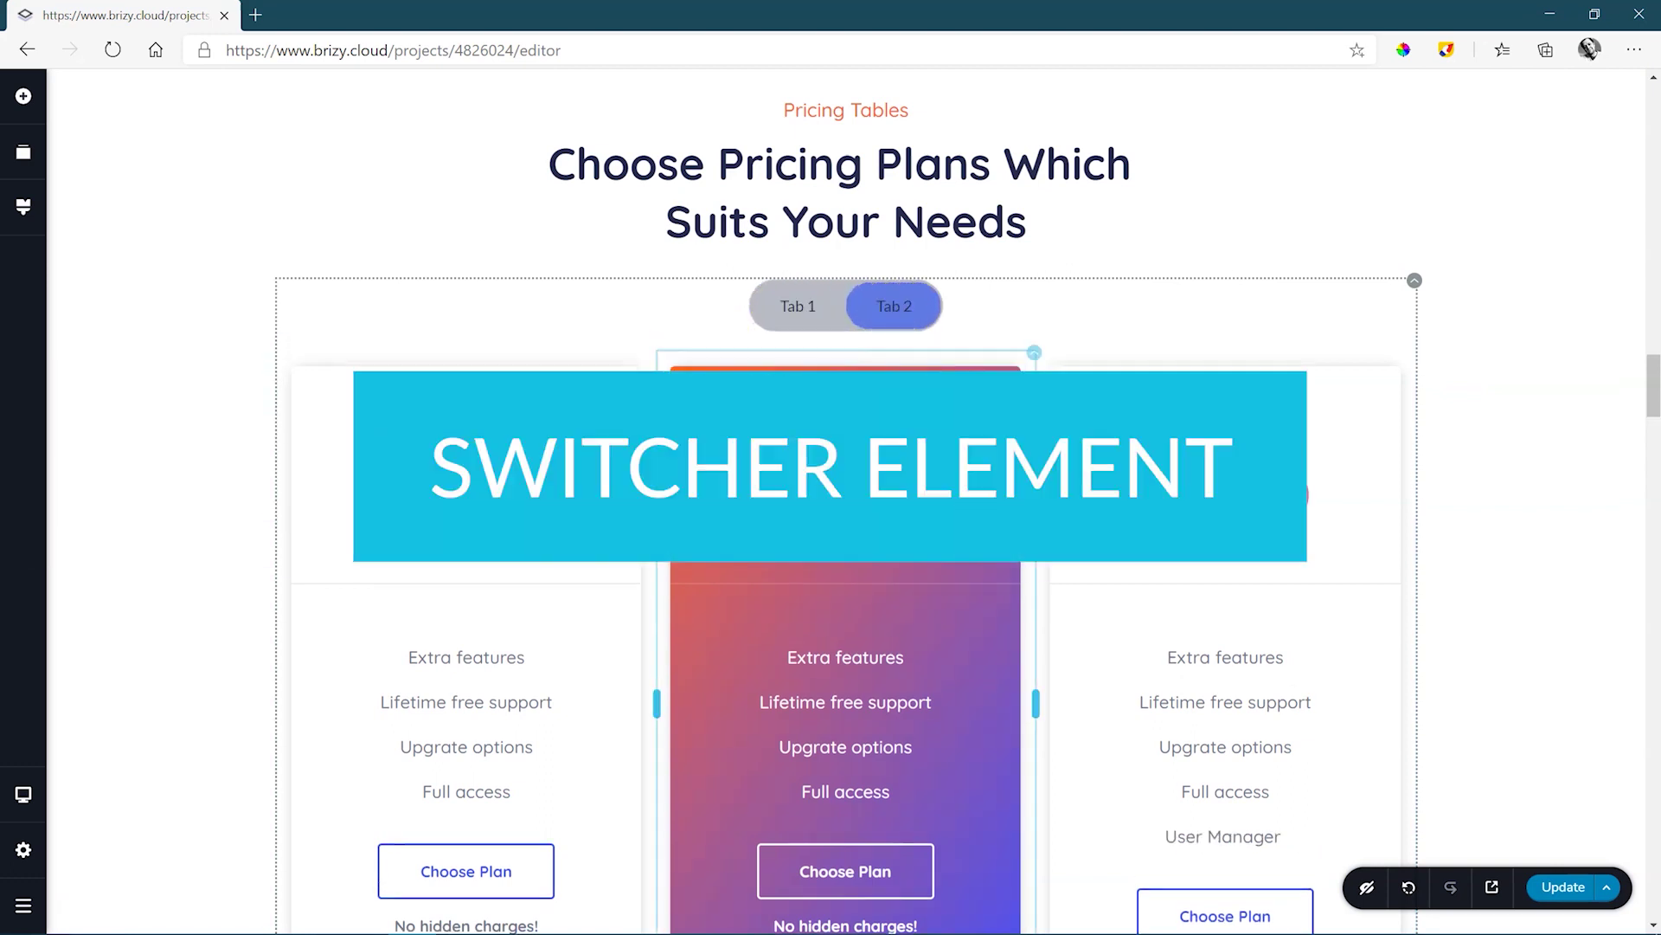
{"action": "left_click", "coordinate": [809, 309]}
{"action": "left_click", "coordinate": [737, 368]}
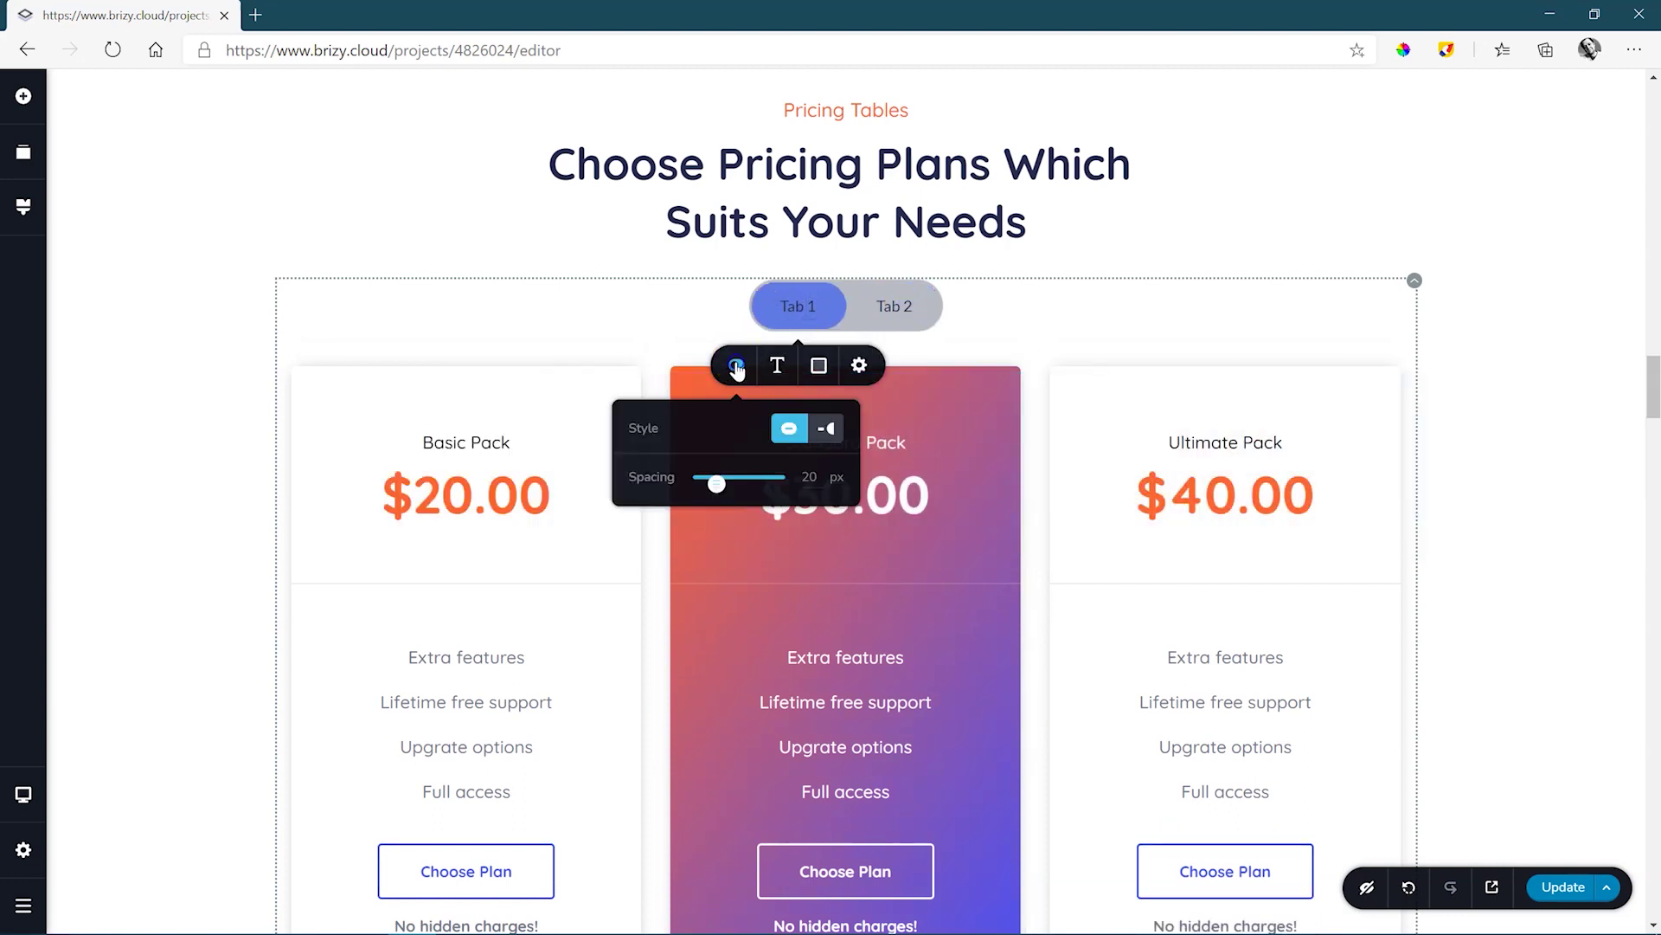
{"action": "left_click", "coordinate": [831, 429]}
{"action": "scroll", "coordinate": [1653, 390], "scroll_direction": "down", "scroll_amount": 2}
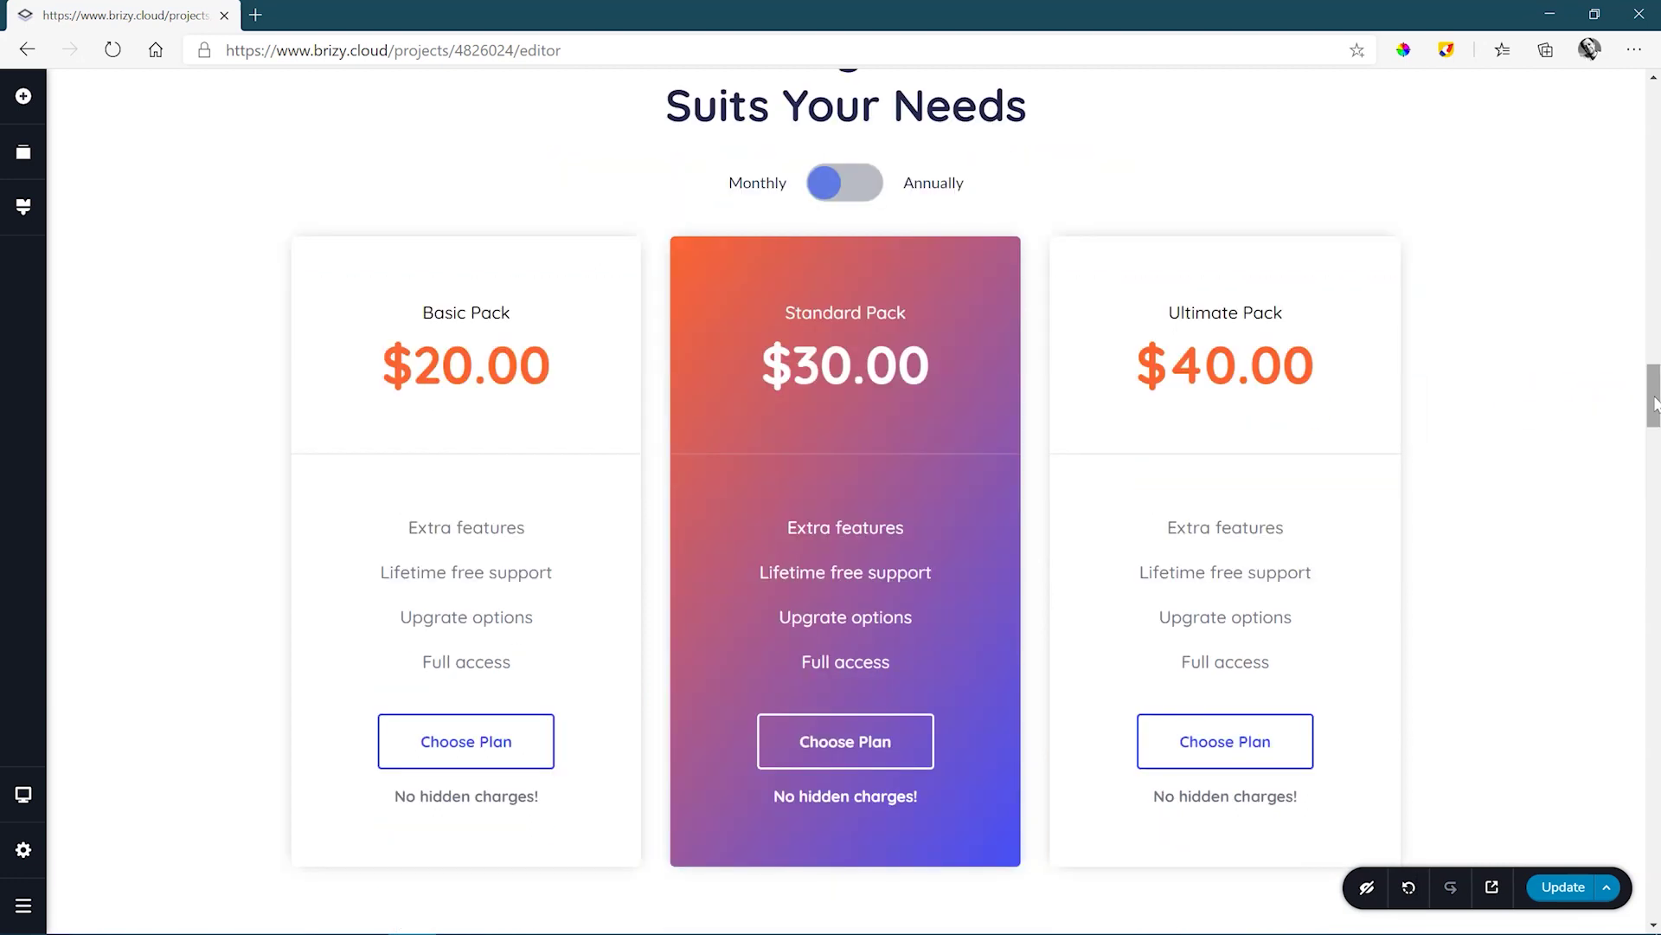
Review the testimonials section and advance the team members carousel through its slides
{"action": "left_click_drag", "start_coordinate": [1654, 402], "coordinate": [1653, 467]}
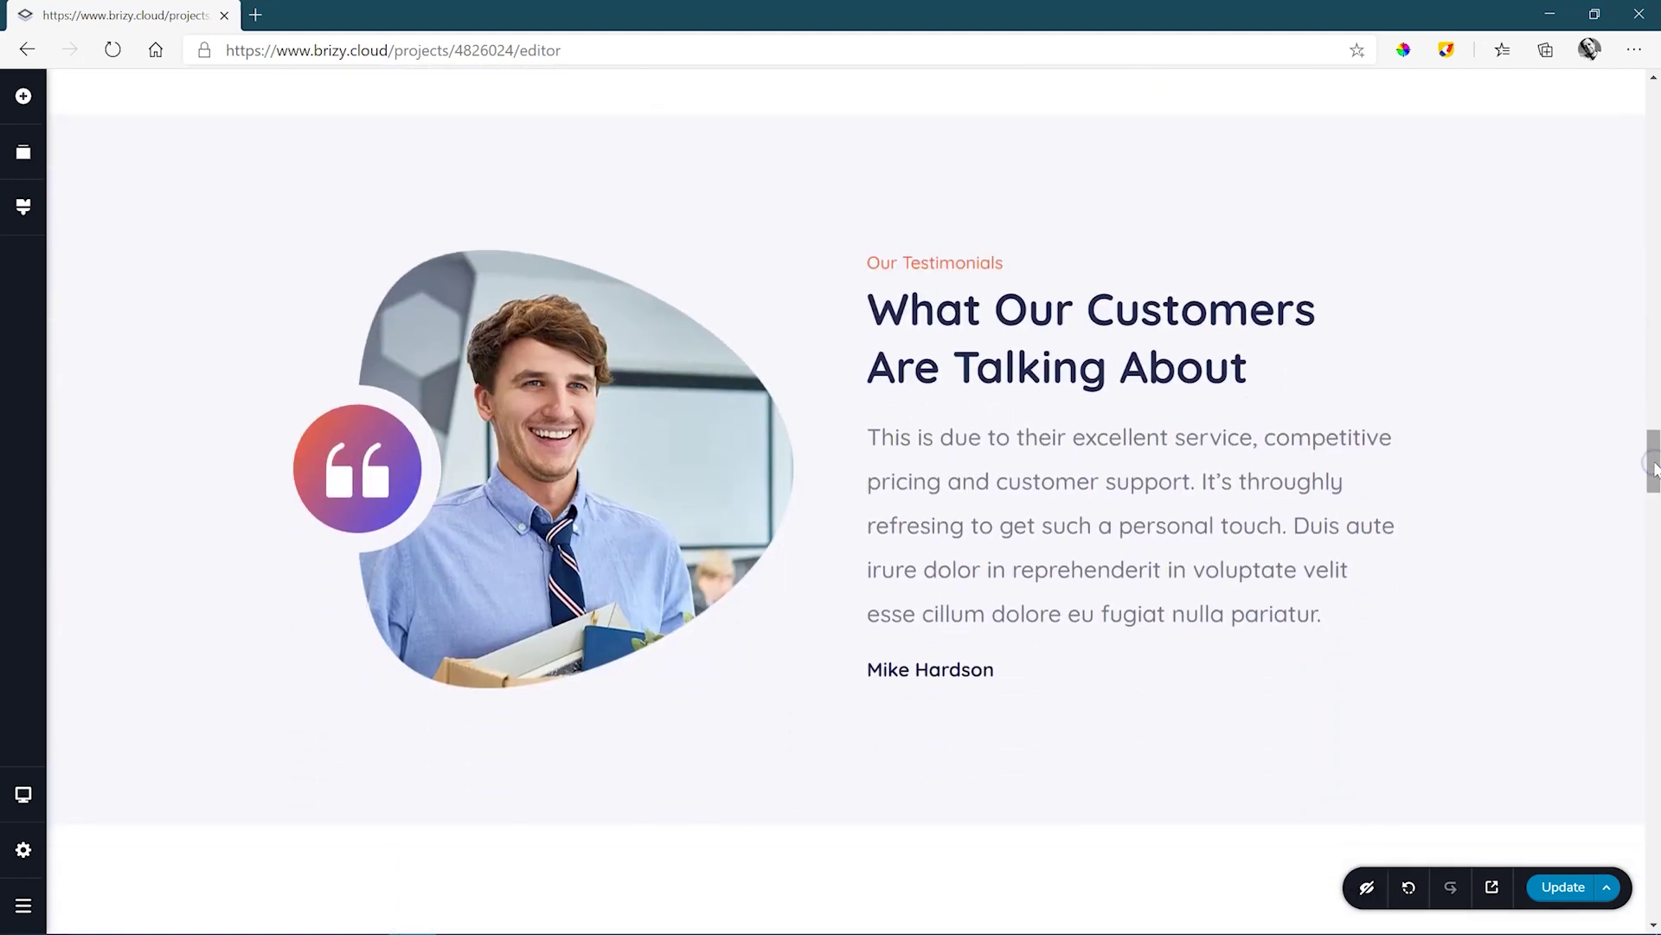
{"action": "left_click_drag", "start_coordinate": [1653, 467], "coordinate": [1654, 523]}
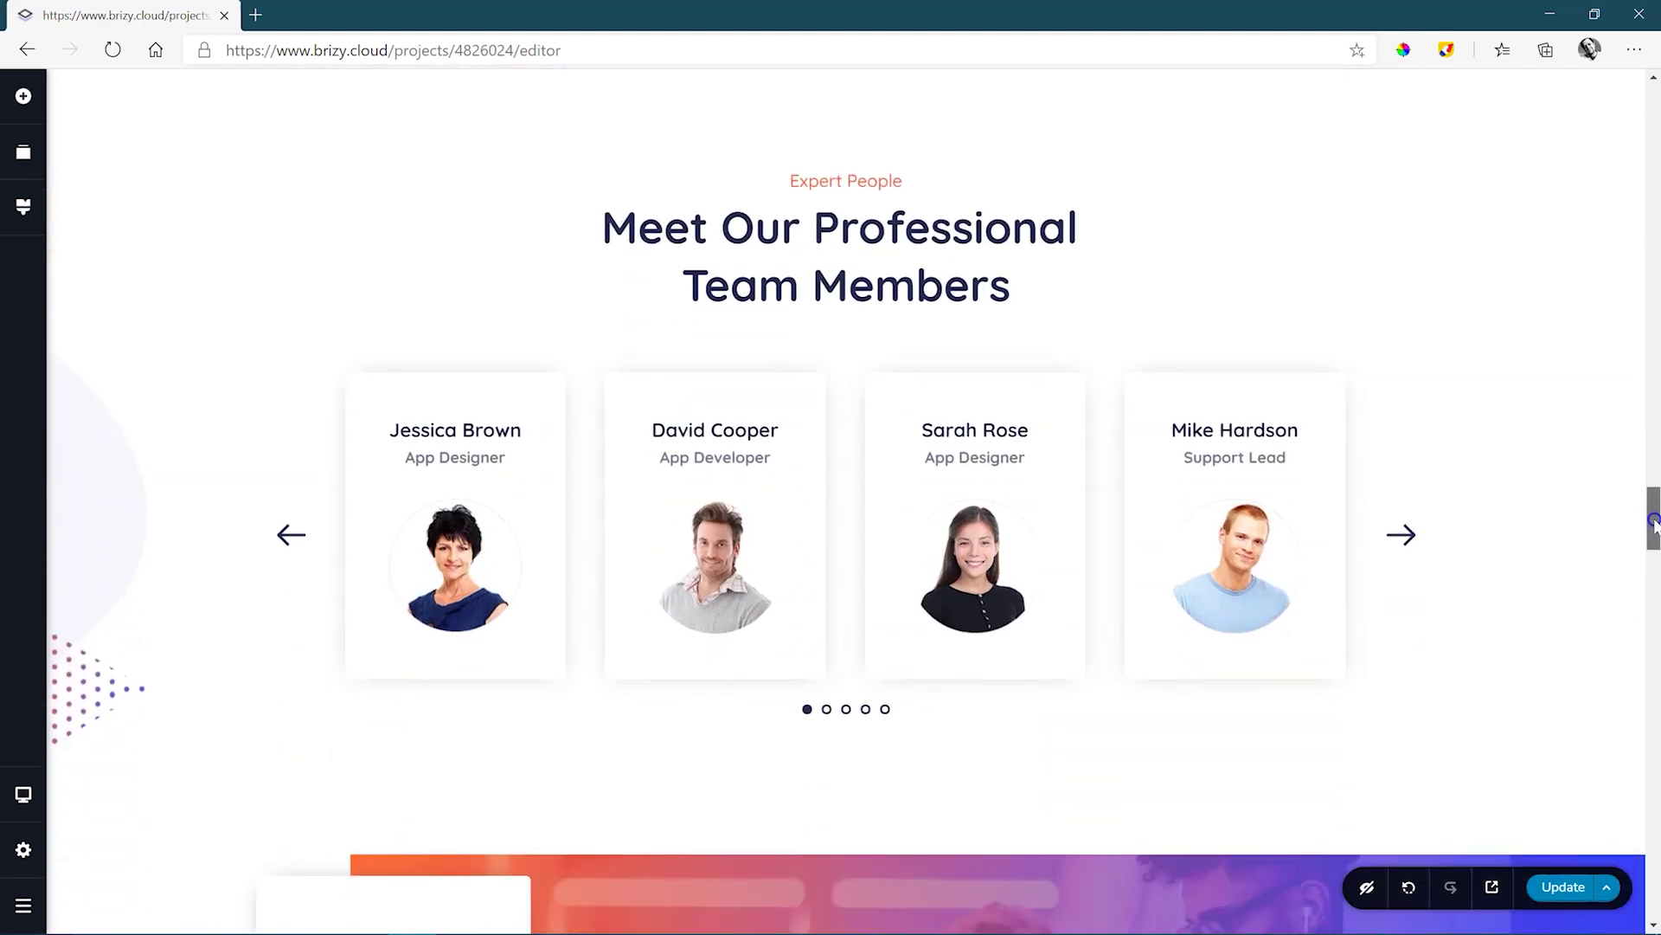
{"action": "left_click", "coordinate": [1402, 534]}
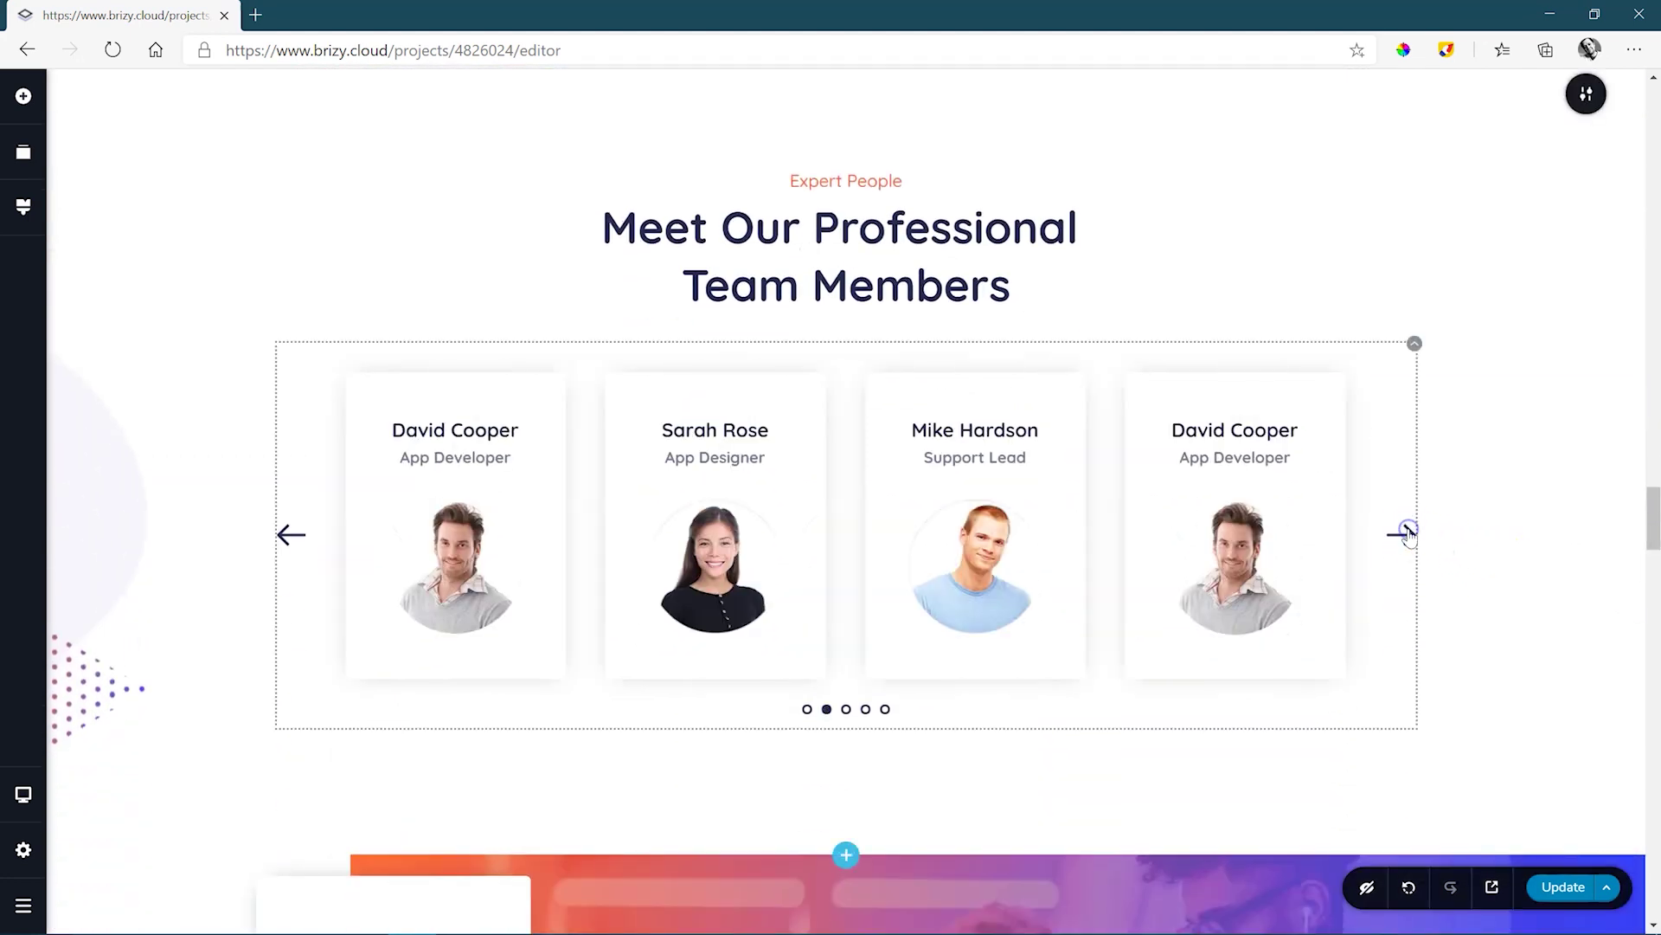
{"action": "left_click", "coordinate": [1403, 534]}
{"action": "left_click", "coordinate": [1404, 534]}
{"action": "left_click", "coordinate": [1403, 534]}
Expand the second FAQ question and set the accordion's icon style to Thin
{"action": "left_click_drag", "start_coordinate": [1654, 501], "coordinate": [1654, 658]}
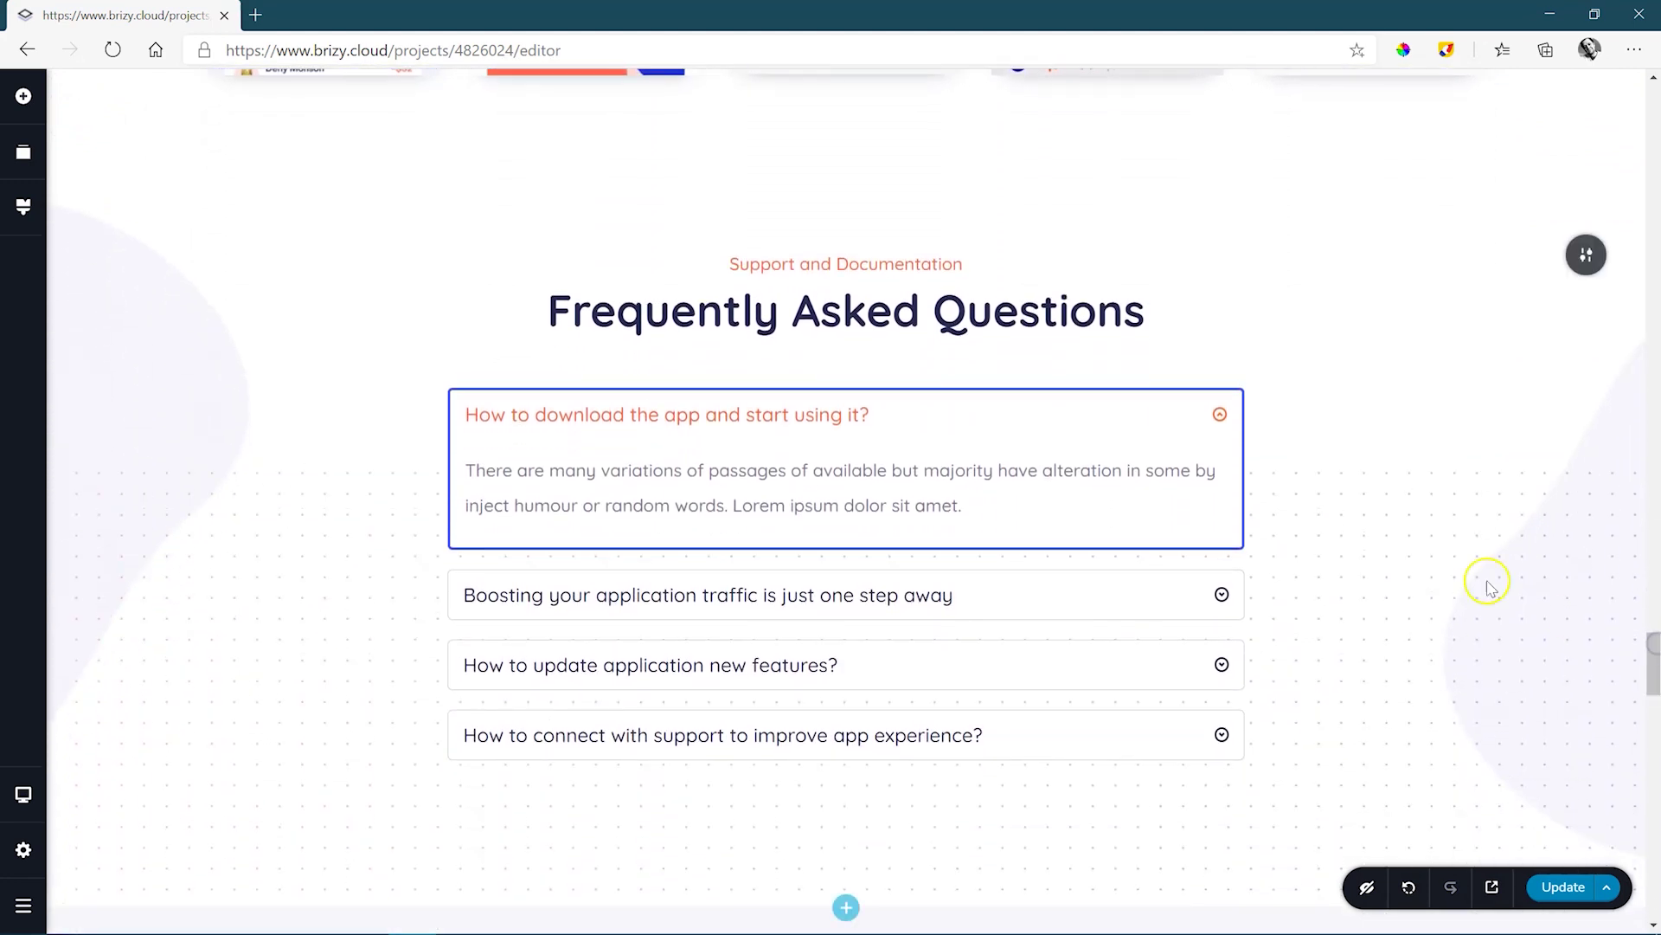
{"action": "left_click", "coordinate": [1221, 596]}
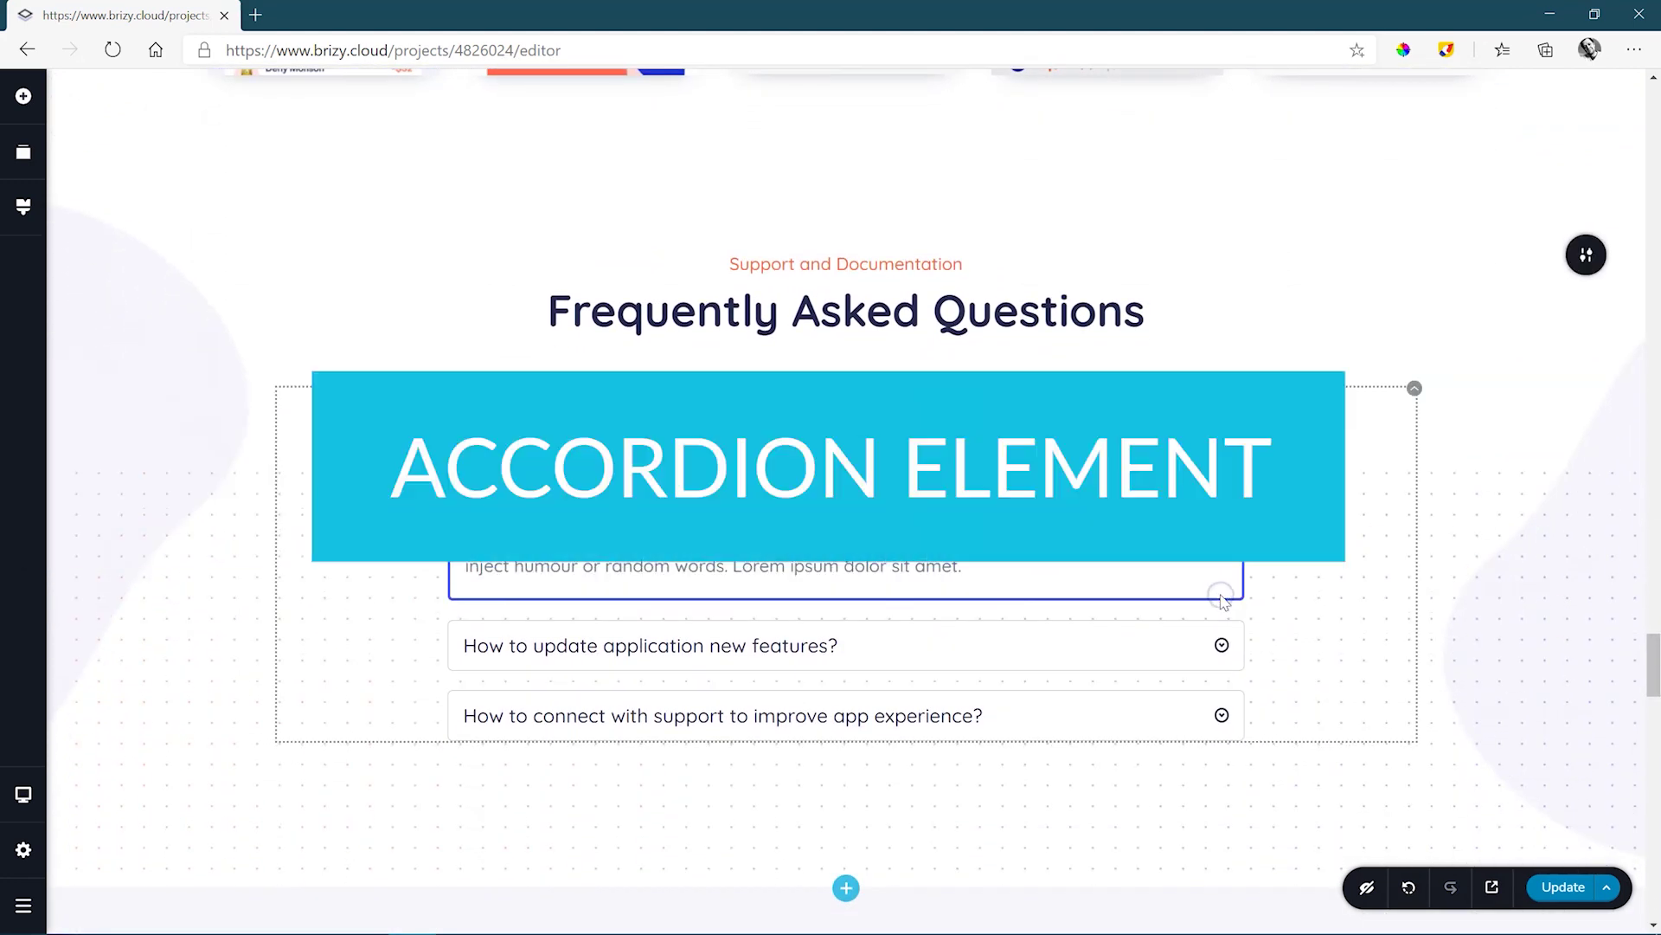
{"action": "left_click", "coordinate": [723, 437]}
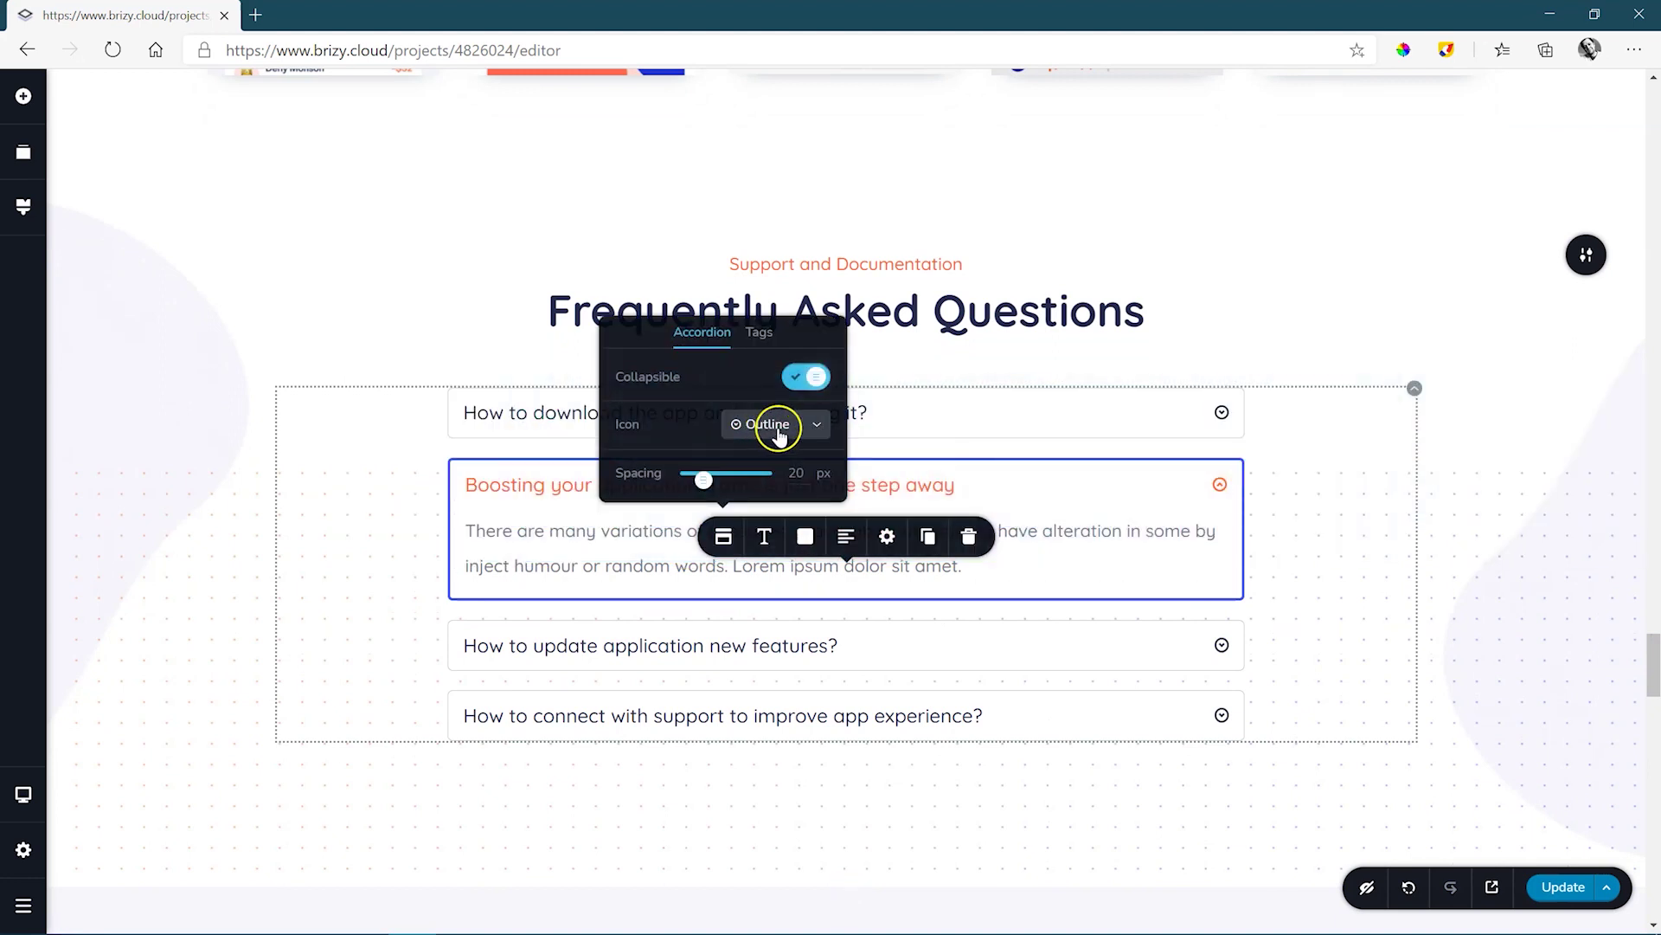
{"action": "left_click", "coordinate": [805, 430]}
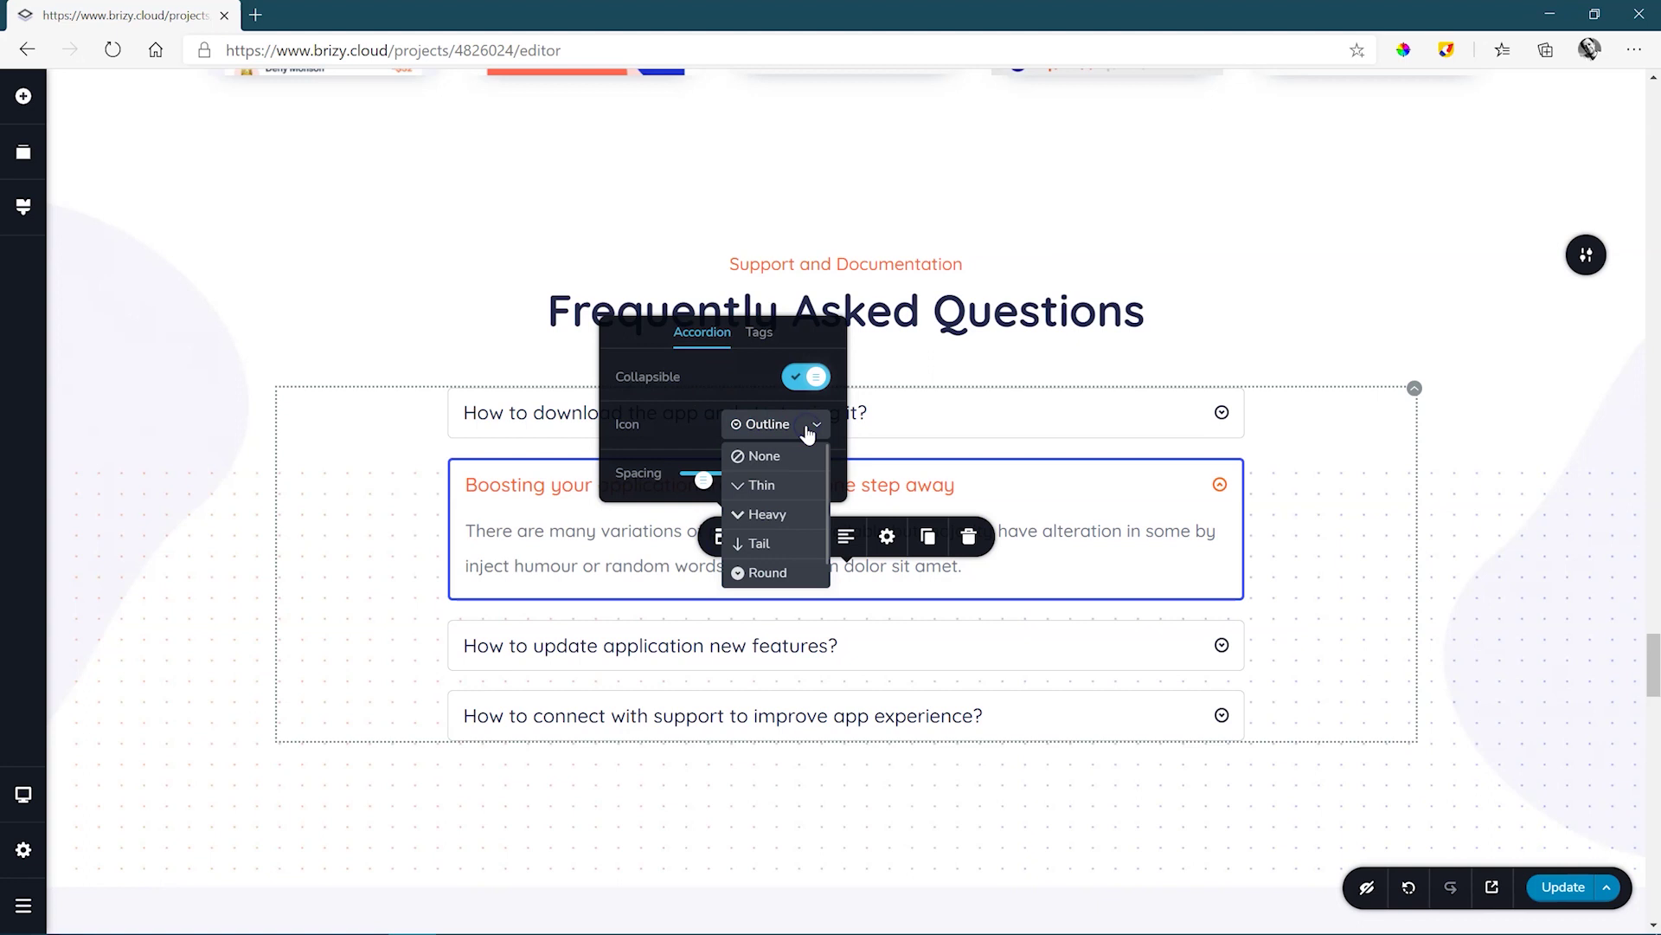
{"action": "left_click", "coordinate": [764, 484]}
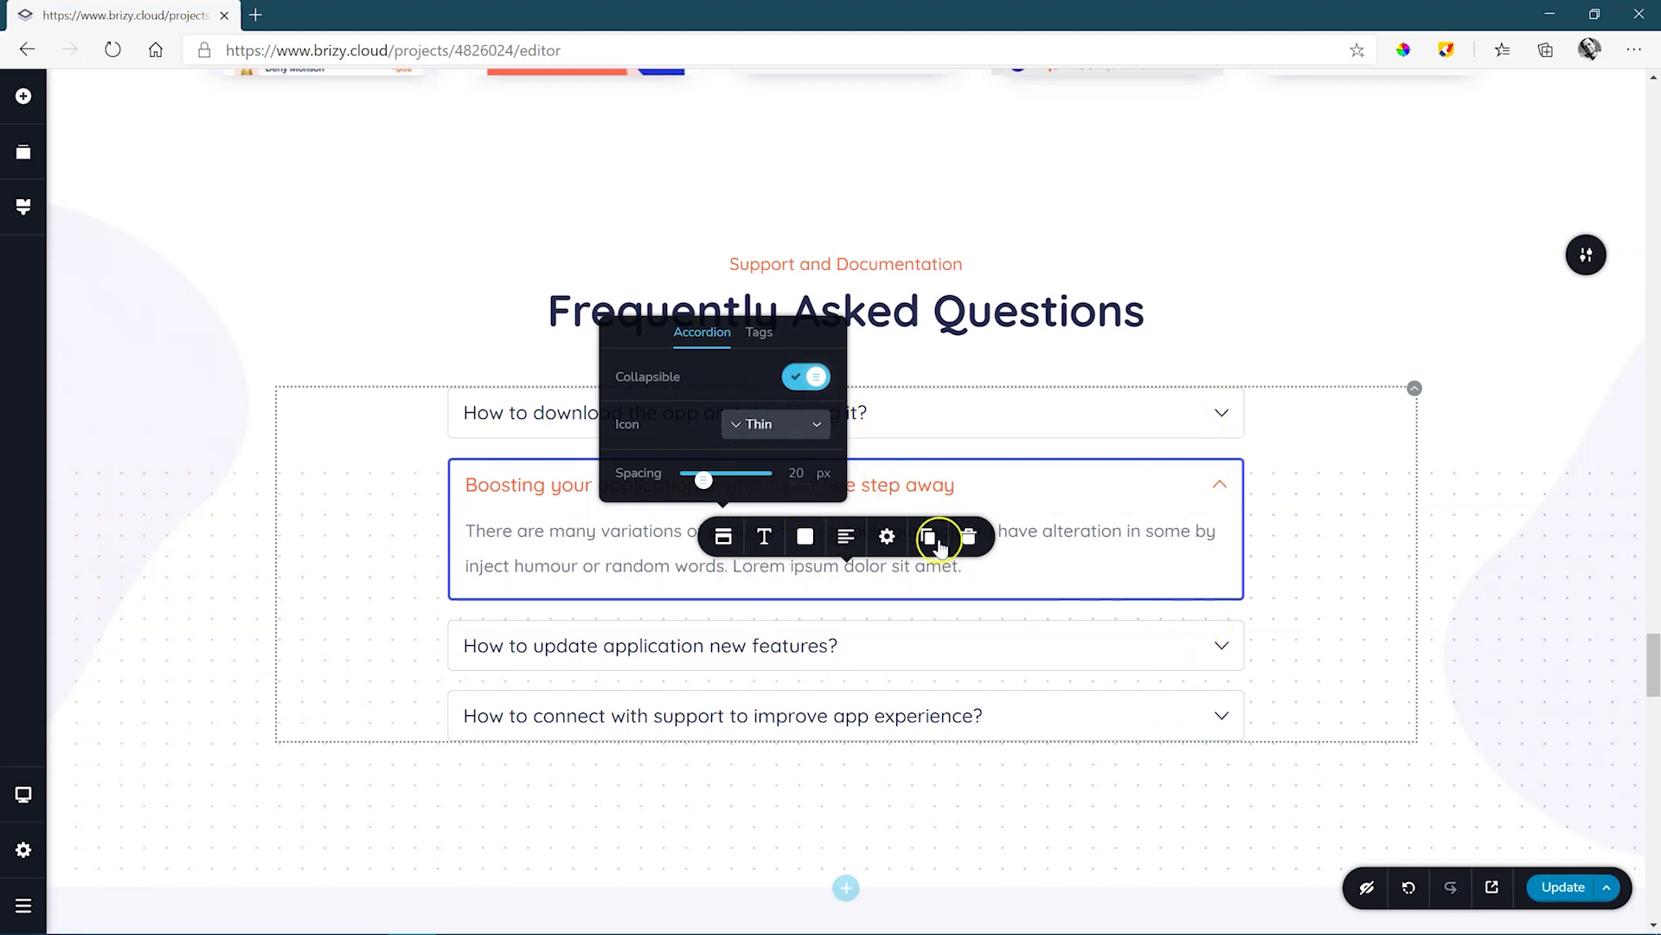
Expand the last two FAQ questions and look over the Contact us and footer sections
{"action": "left_click", "coordinate": [1220, 649]}
{"action": "left_click", "coordinate": [1220, 731]}
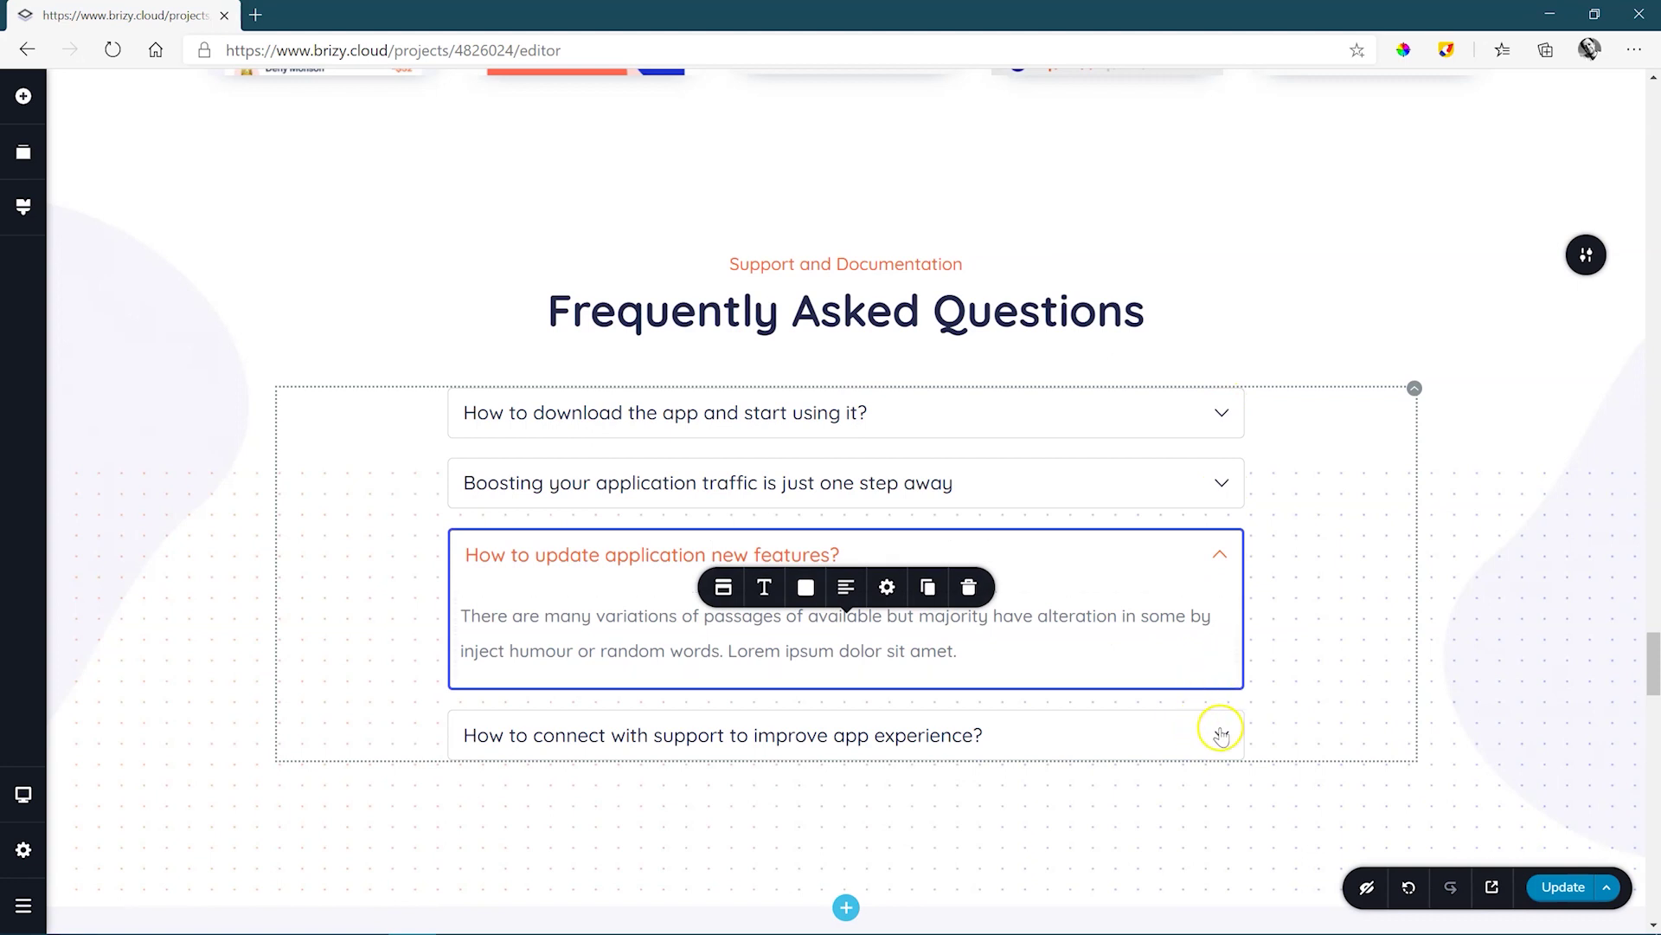
{"action": "left_click_drag", "start_coordinate": [1655, 675], "coordinate": [1657, 804]}
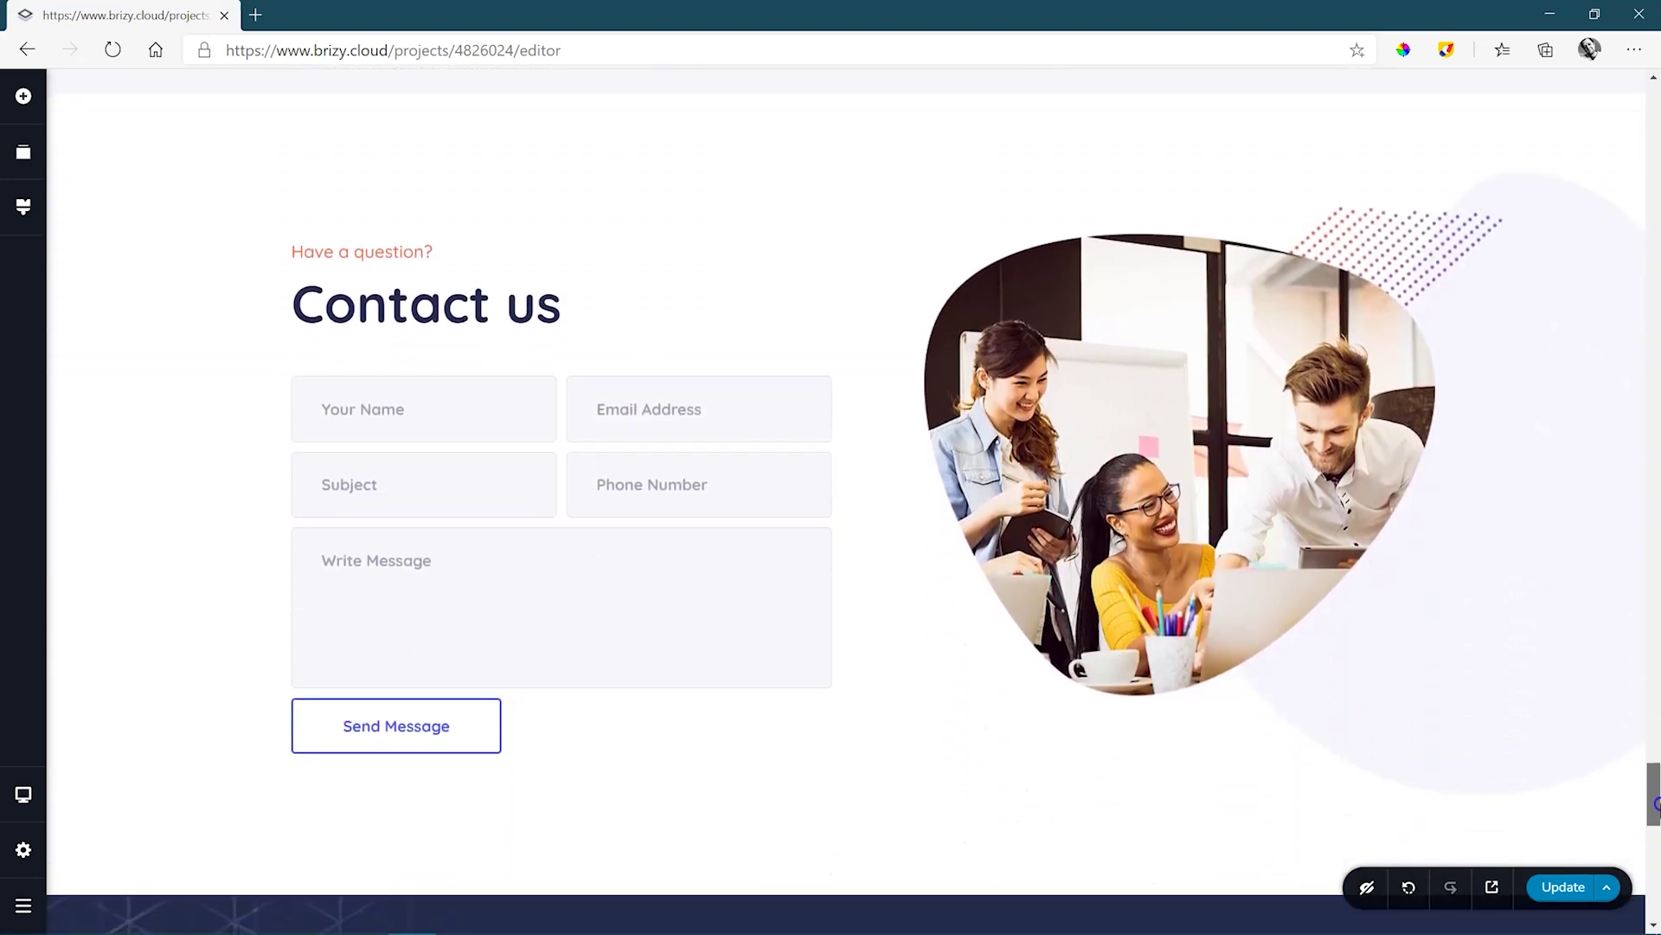
{"action": "left_click_drag", "start_coordinate": [1656, 804], "coordinate": [1656, 887]}
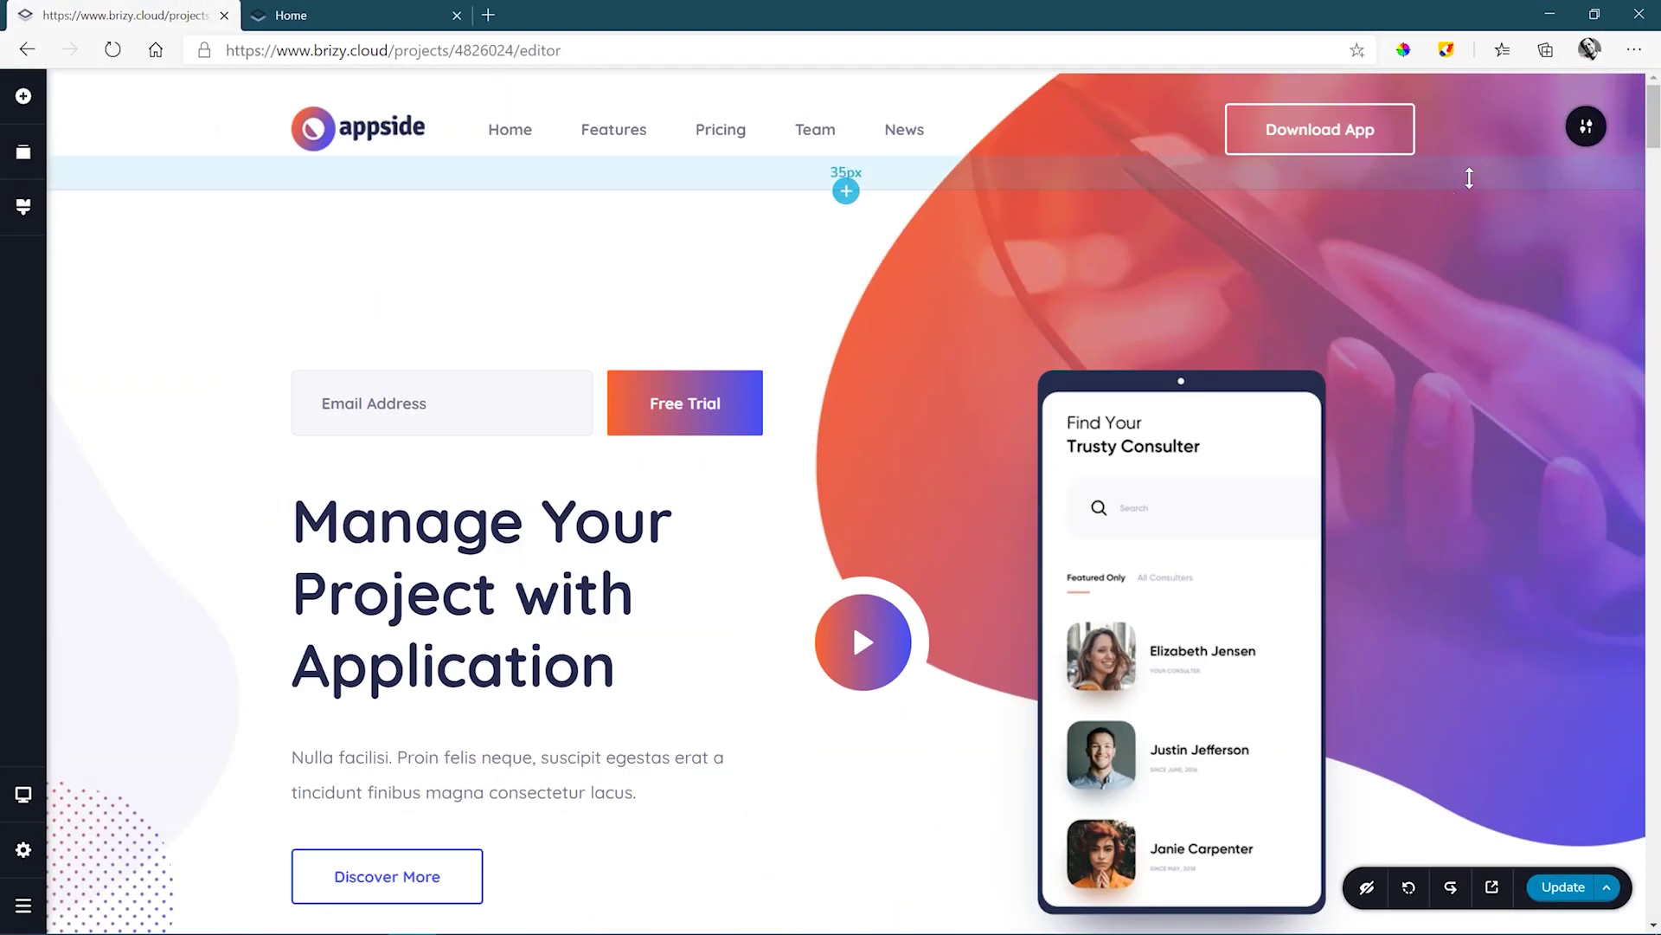
Preview the whole page in tablet and mobile views
{"action": "key", "text": "ctrl+Down"}
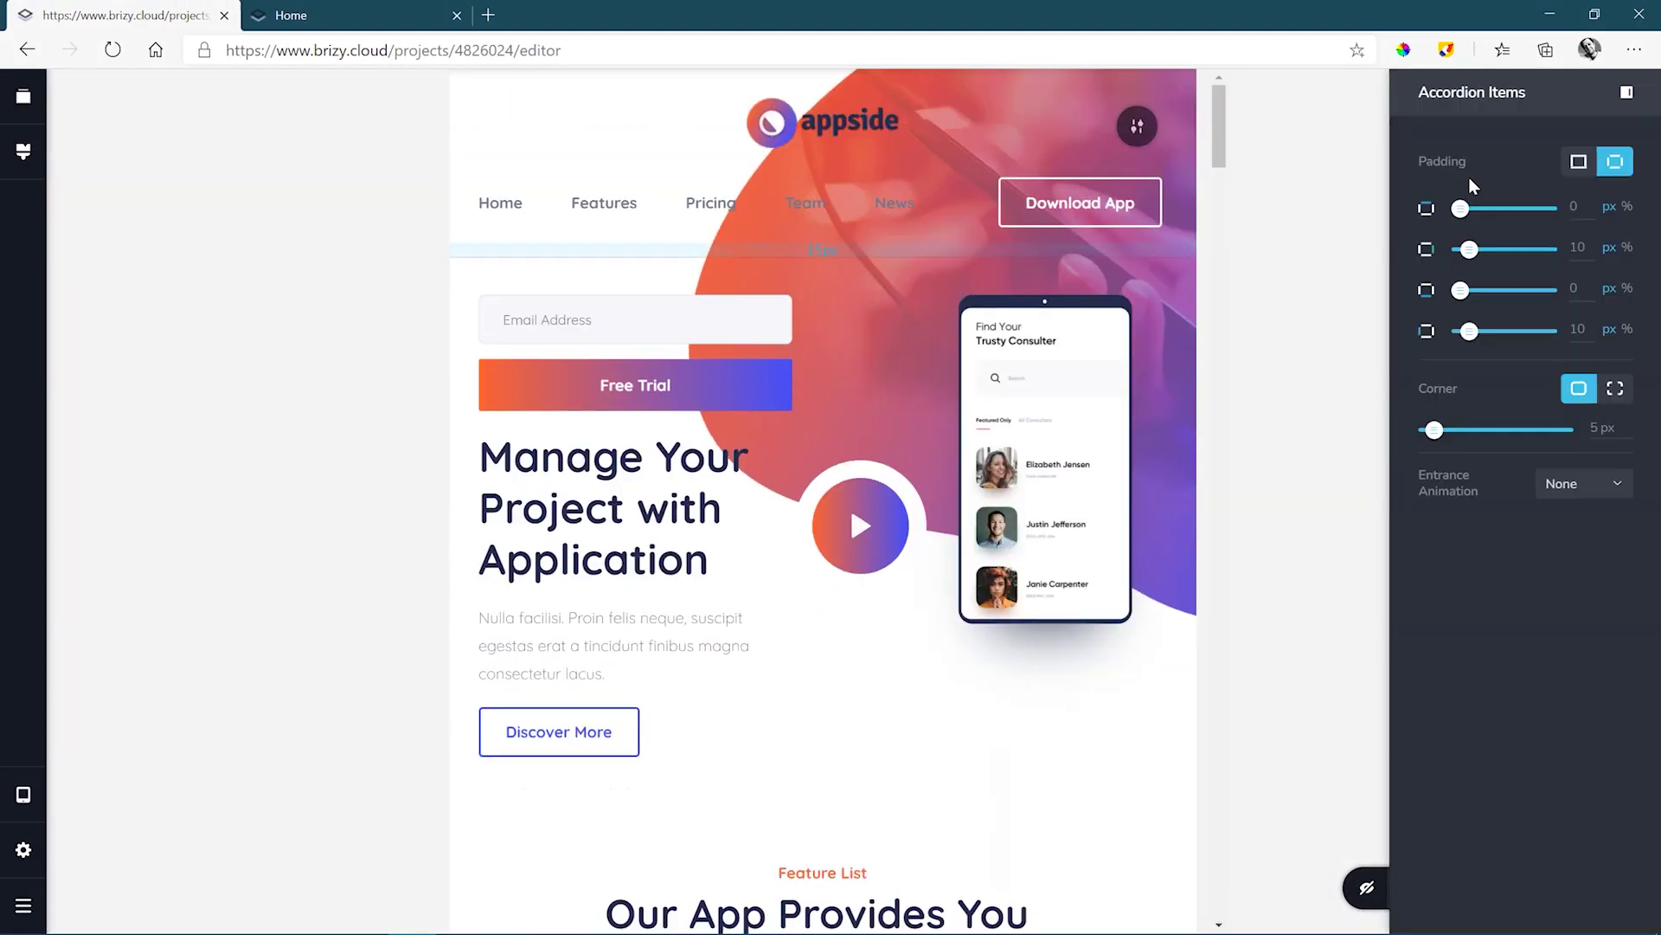
{"action": "left_click_drag", "start_coordinate": [1220, 108], "coordinate": [1244, 831]}
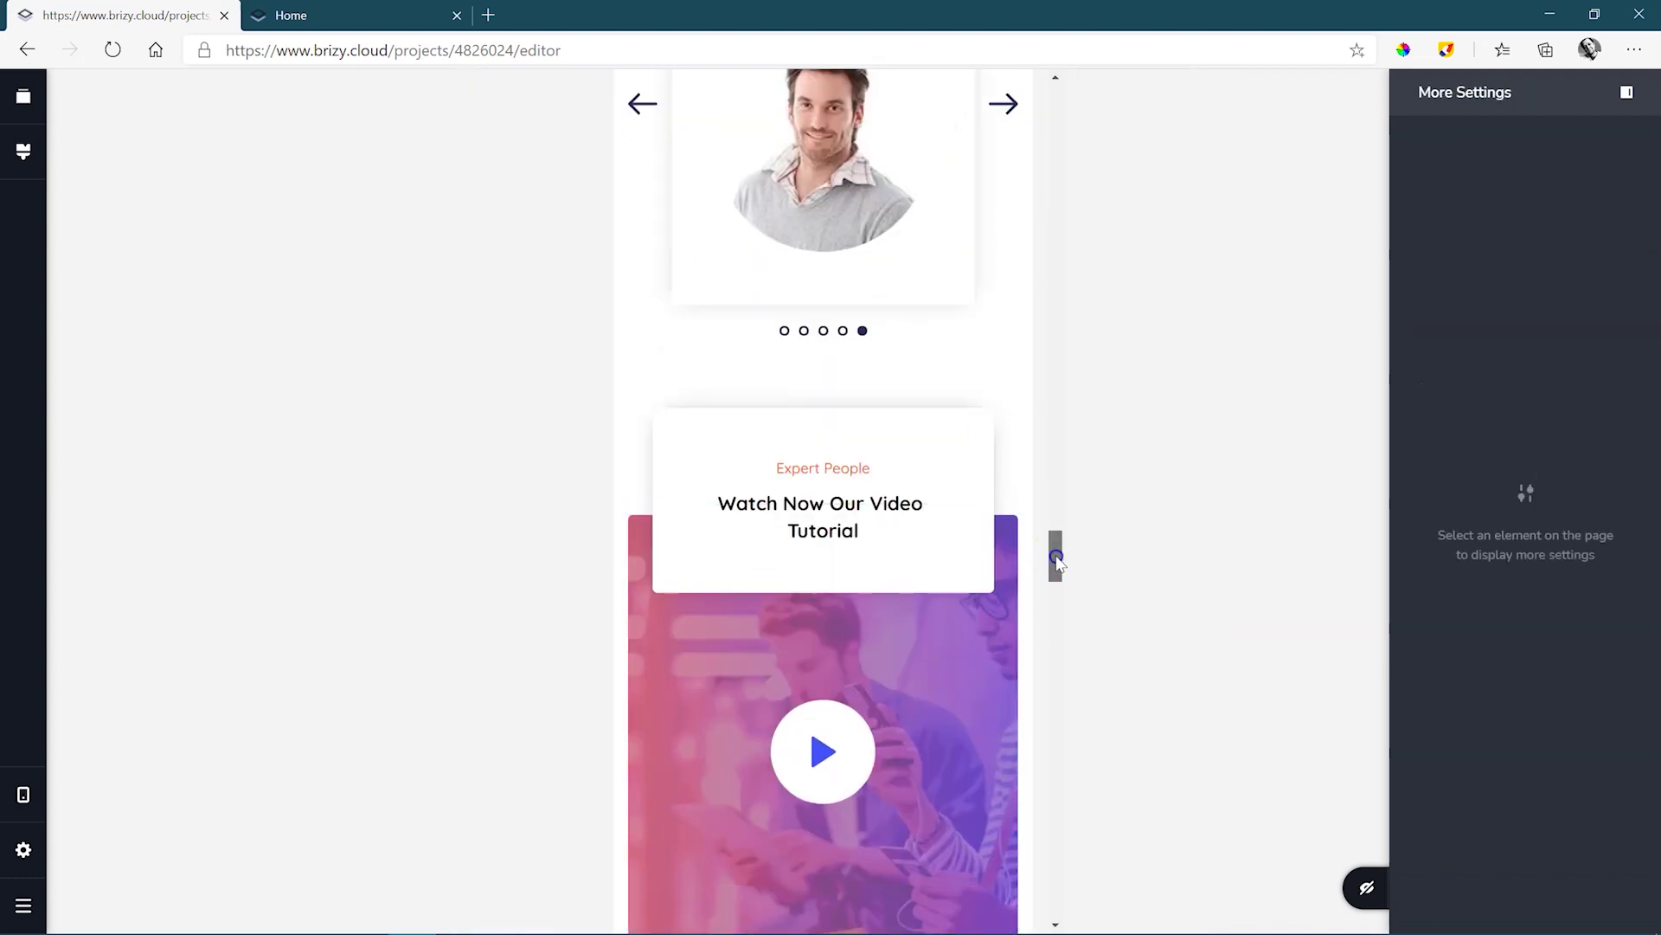
{"action": "left_click_drag", "start_coordinate": [1057, 556], "coordinate": [1055, 690]}
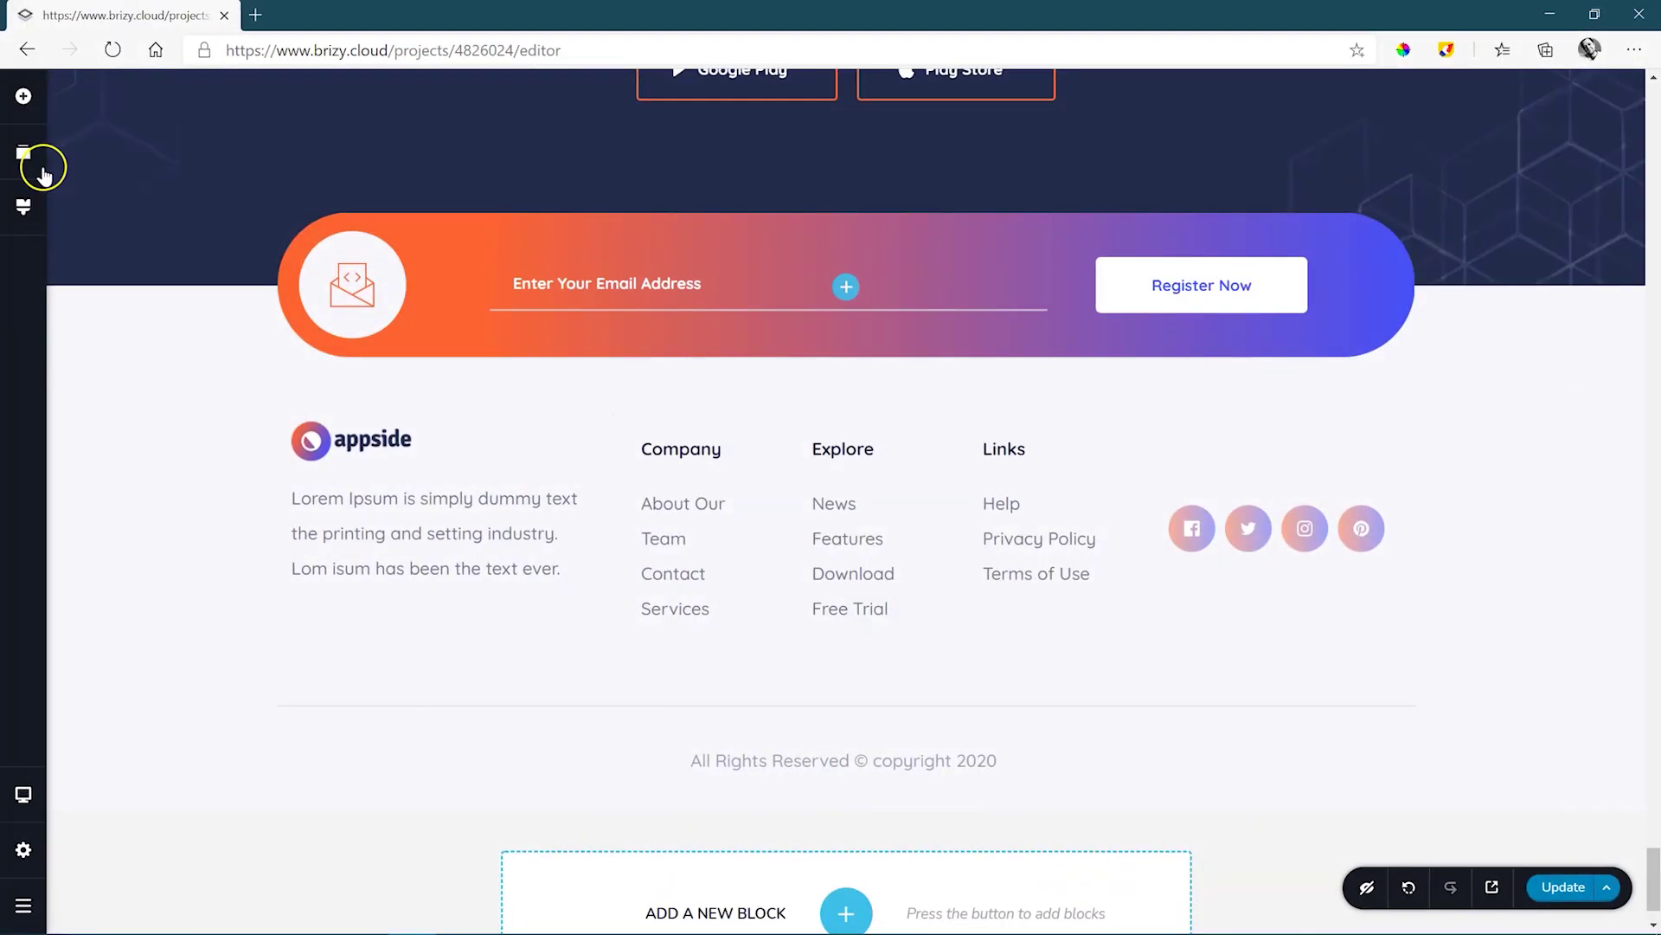
Change the AppSide style's orange palette colour to green and shift the hue of its blue colour
{"action": "left_click", "coordinate": [26, 209]}
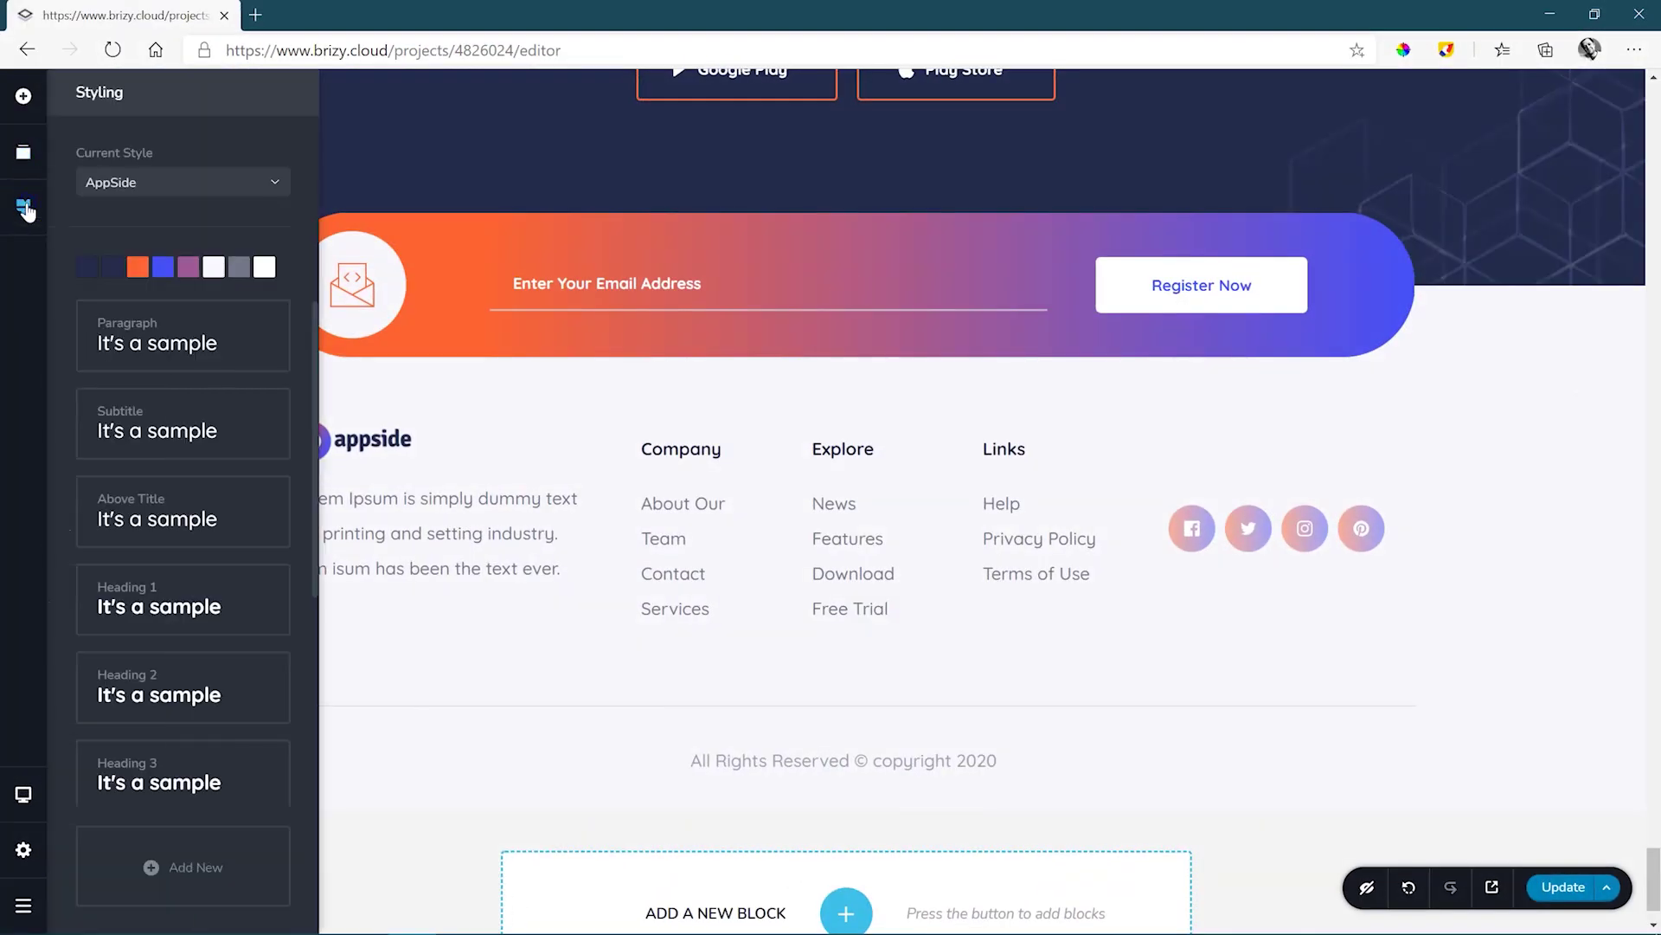
{"action": "left_click", "coordinate": [137, 267]}
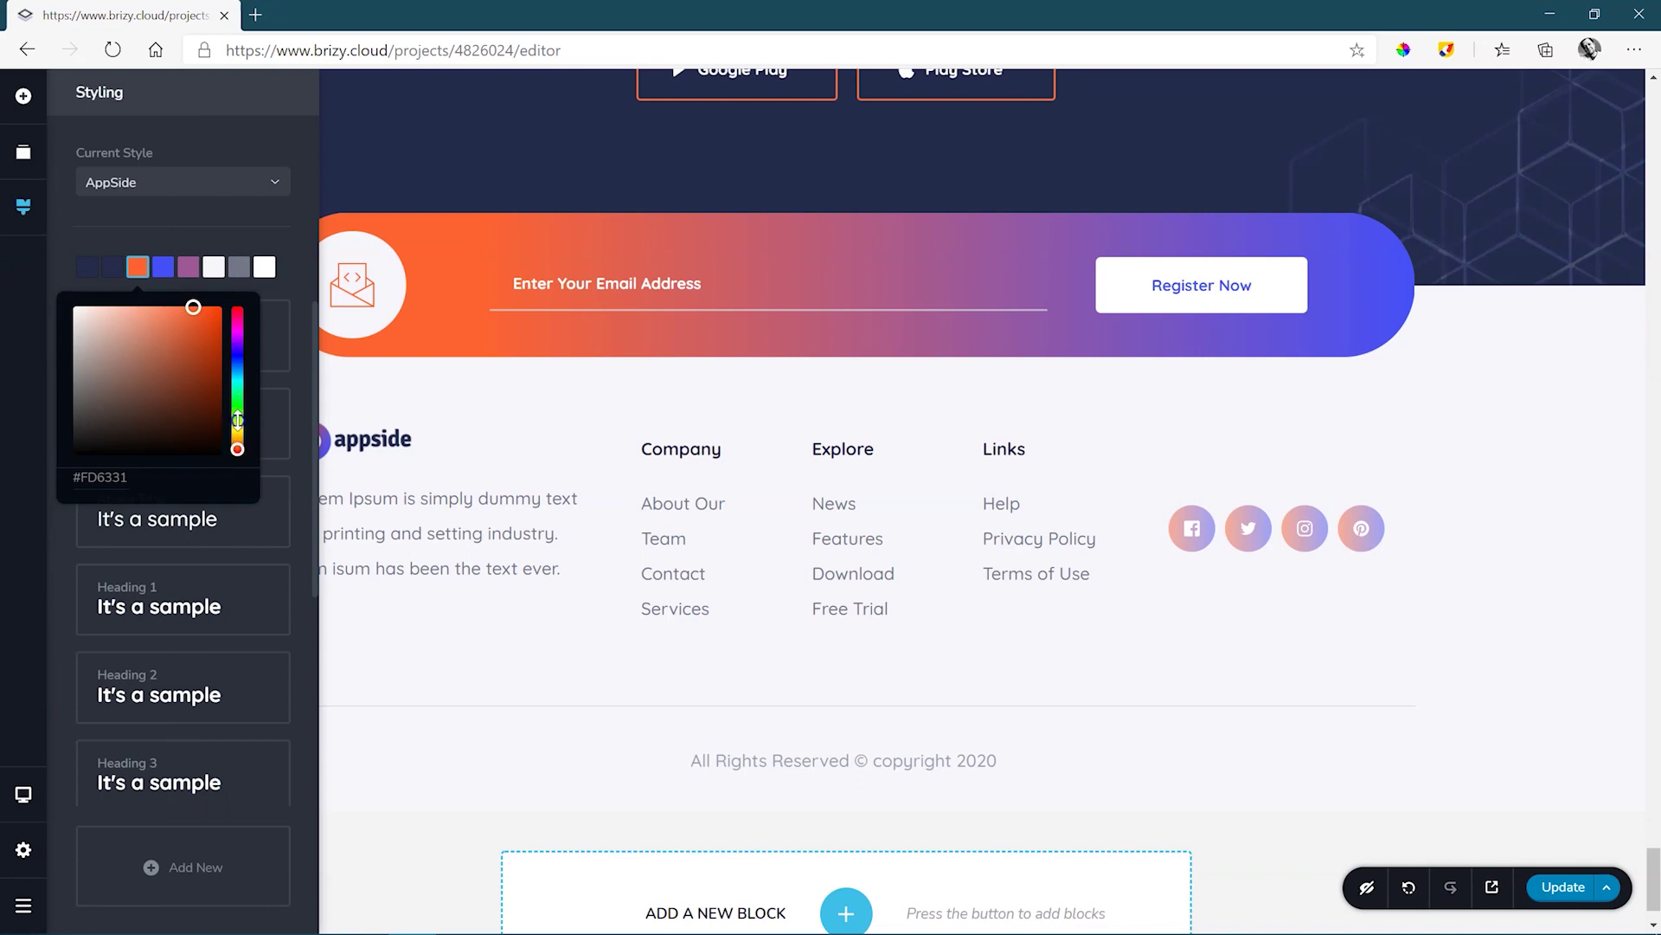
{"action": "left_click_drag", "start_coordinate": [237, 423], "coordinate": [238, 419]}
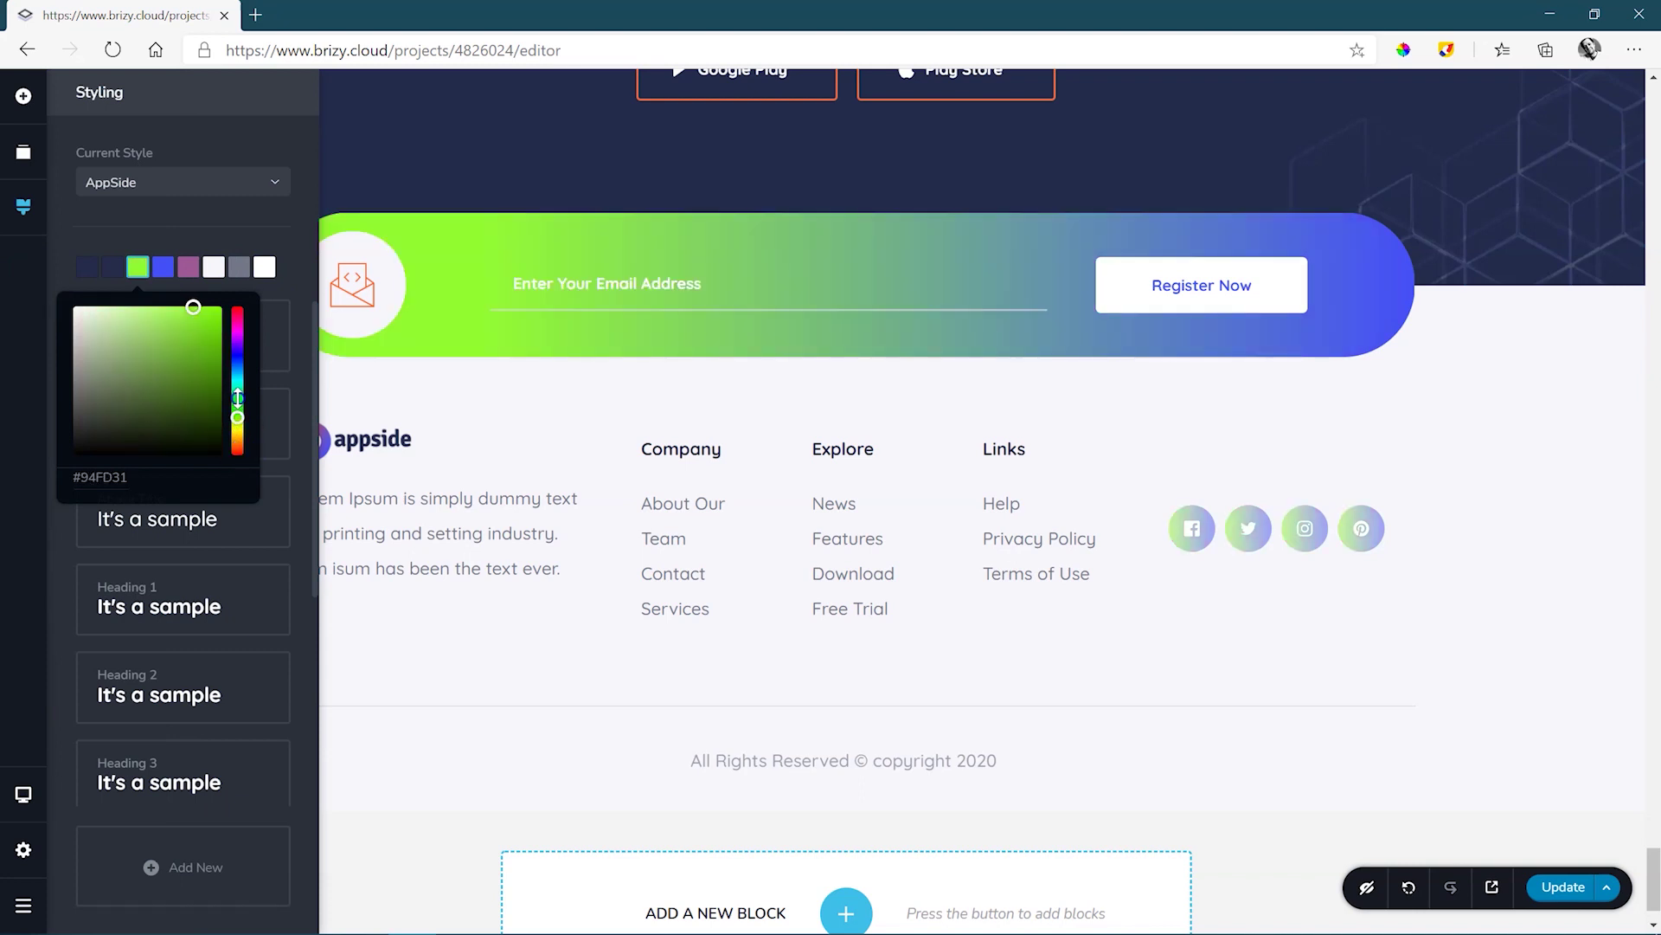
{"action": "left_click", "coordinate": [161, 269]}
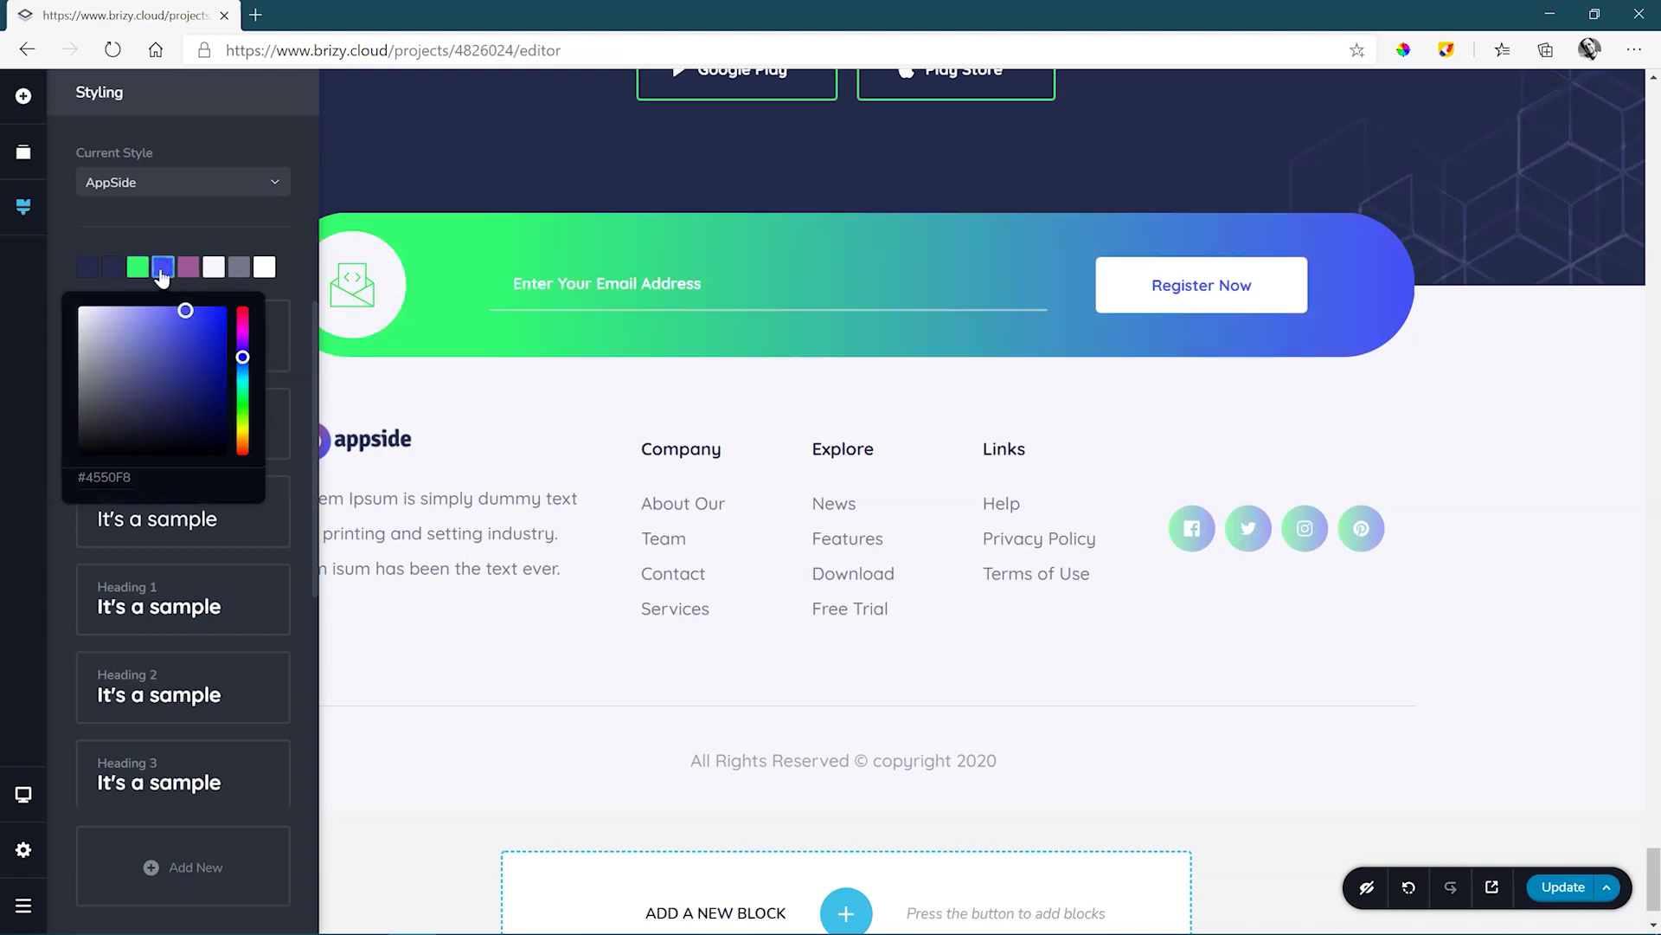
{"action": "left_click_drag", "start_coordinate": [242, 335], "coordinate": [242, 336]}
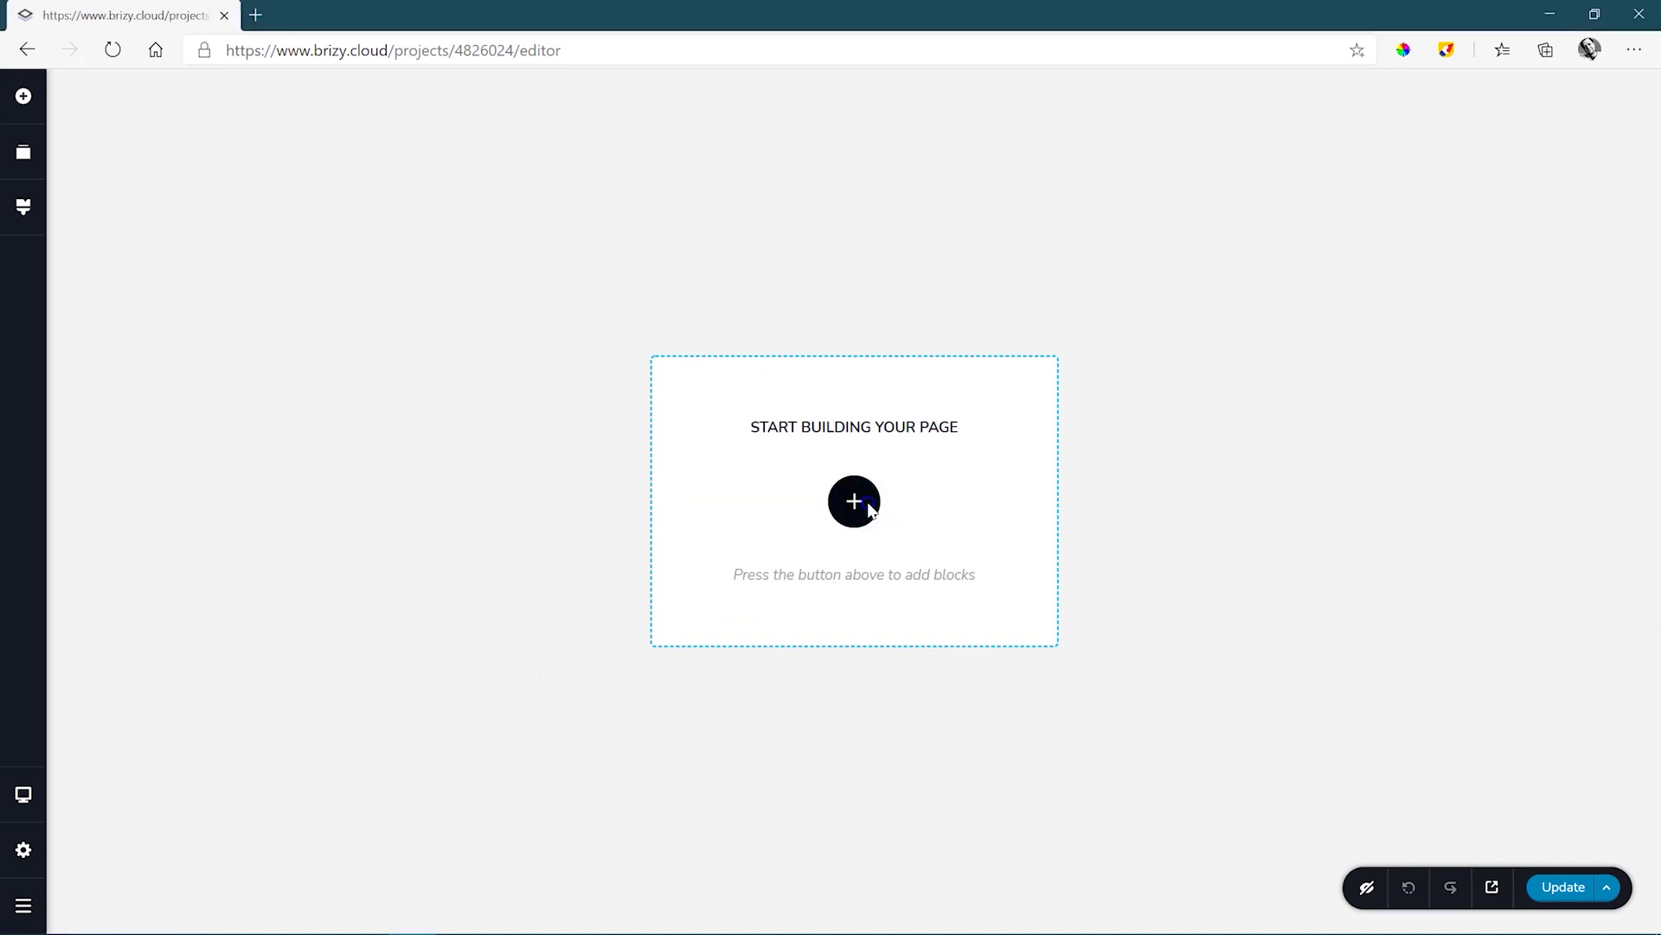
Start adding content to the blank page and filter the ready-made layouts to the Free category
{"action": "left_click", "coordinate": [870, 509]}
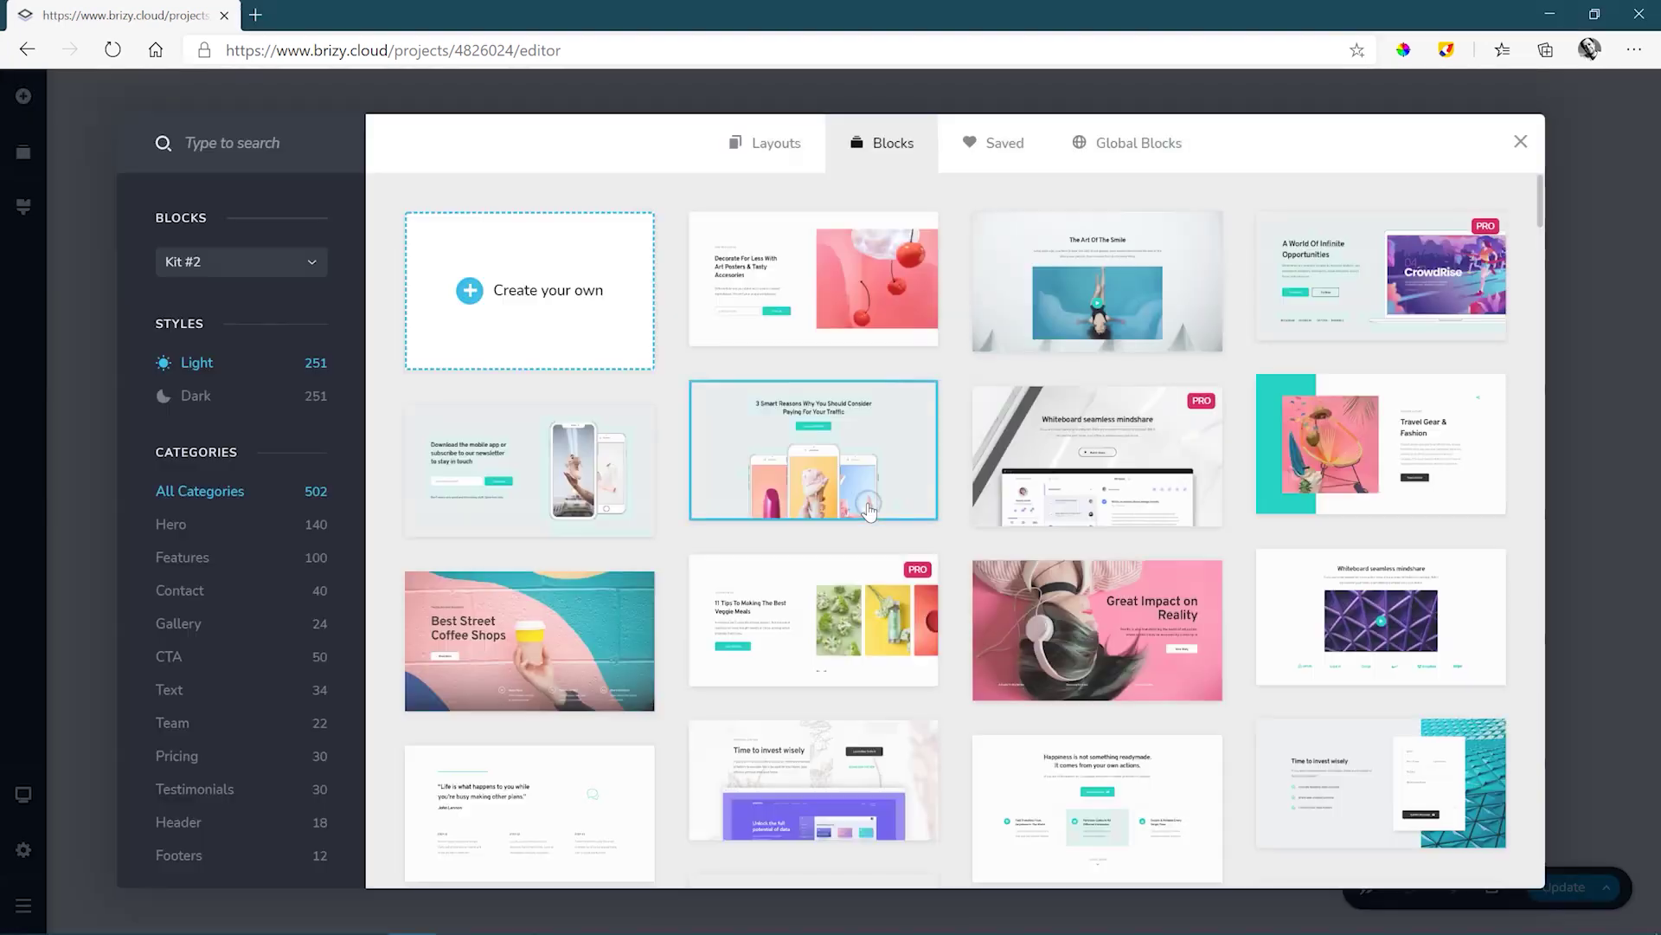
{"action": "left_click", "coordinate": [776, 147]}
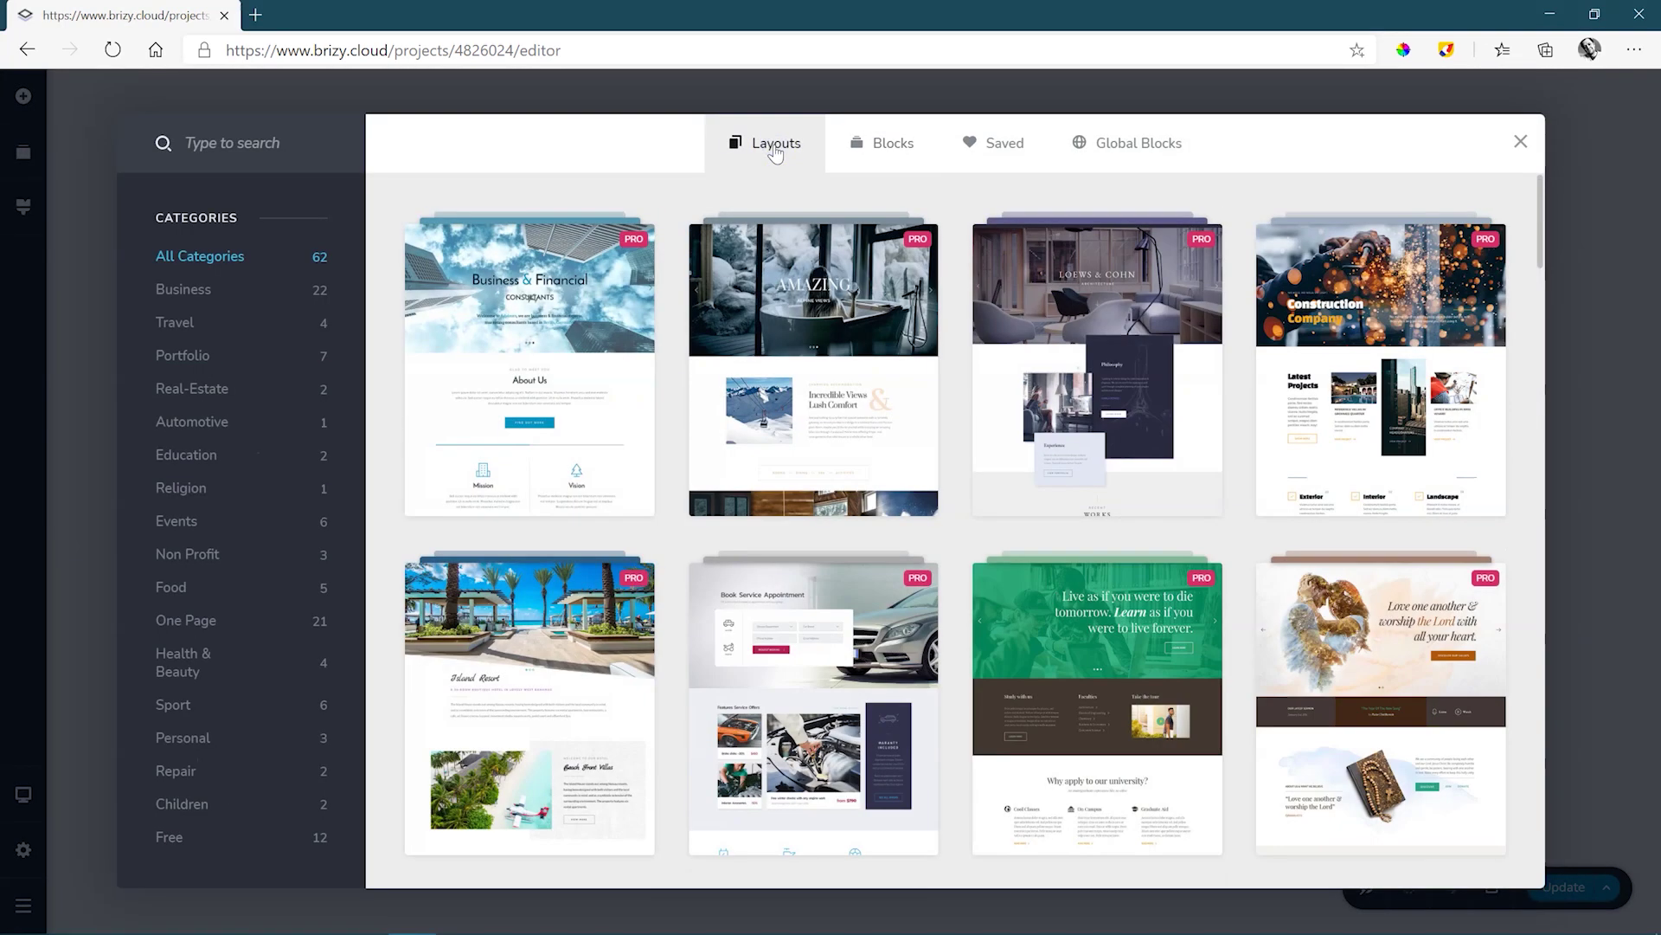
{"action": "left_click", "coordinate": [169, 838]}
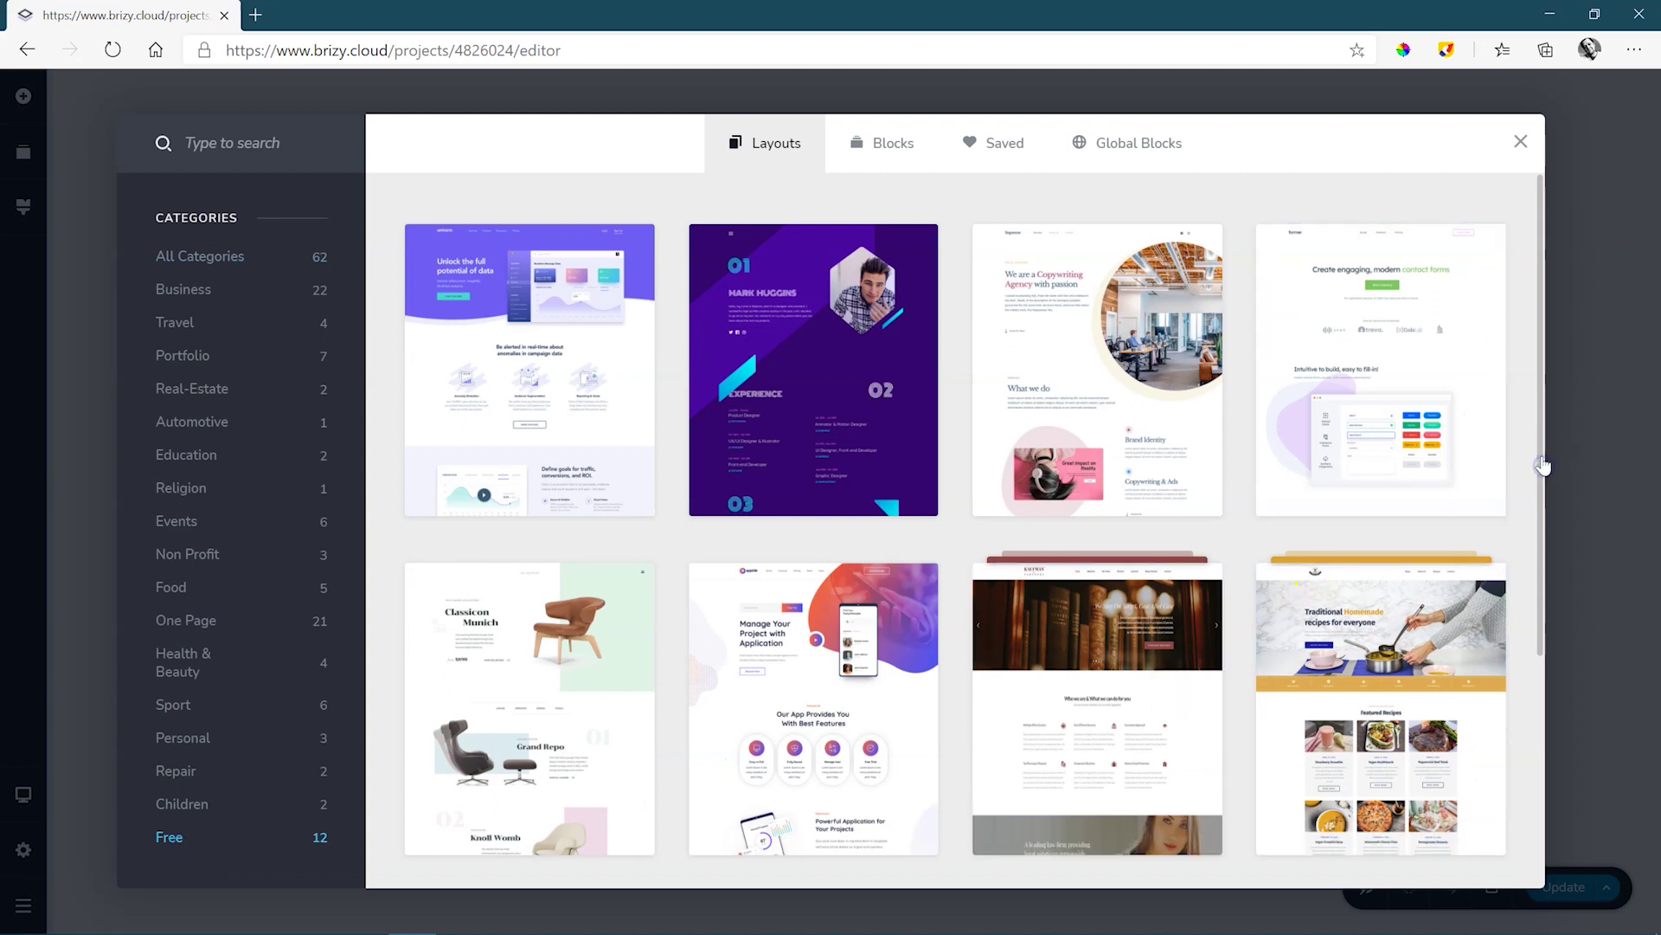
{"action": "left_click_drag", "start_coordinate": [1544, 466], "coordinate": [1541, 591]}
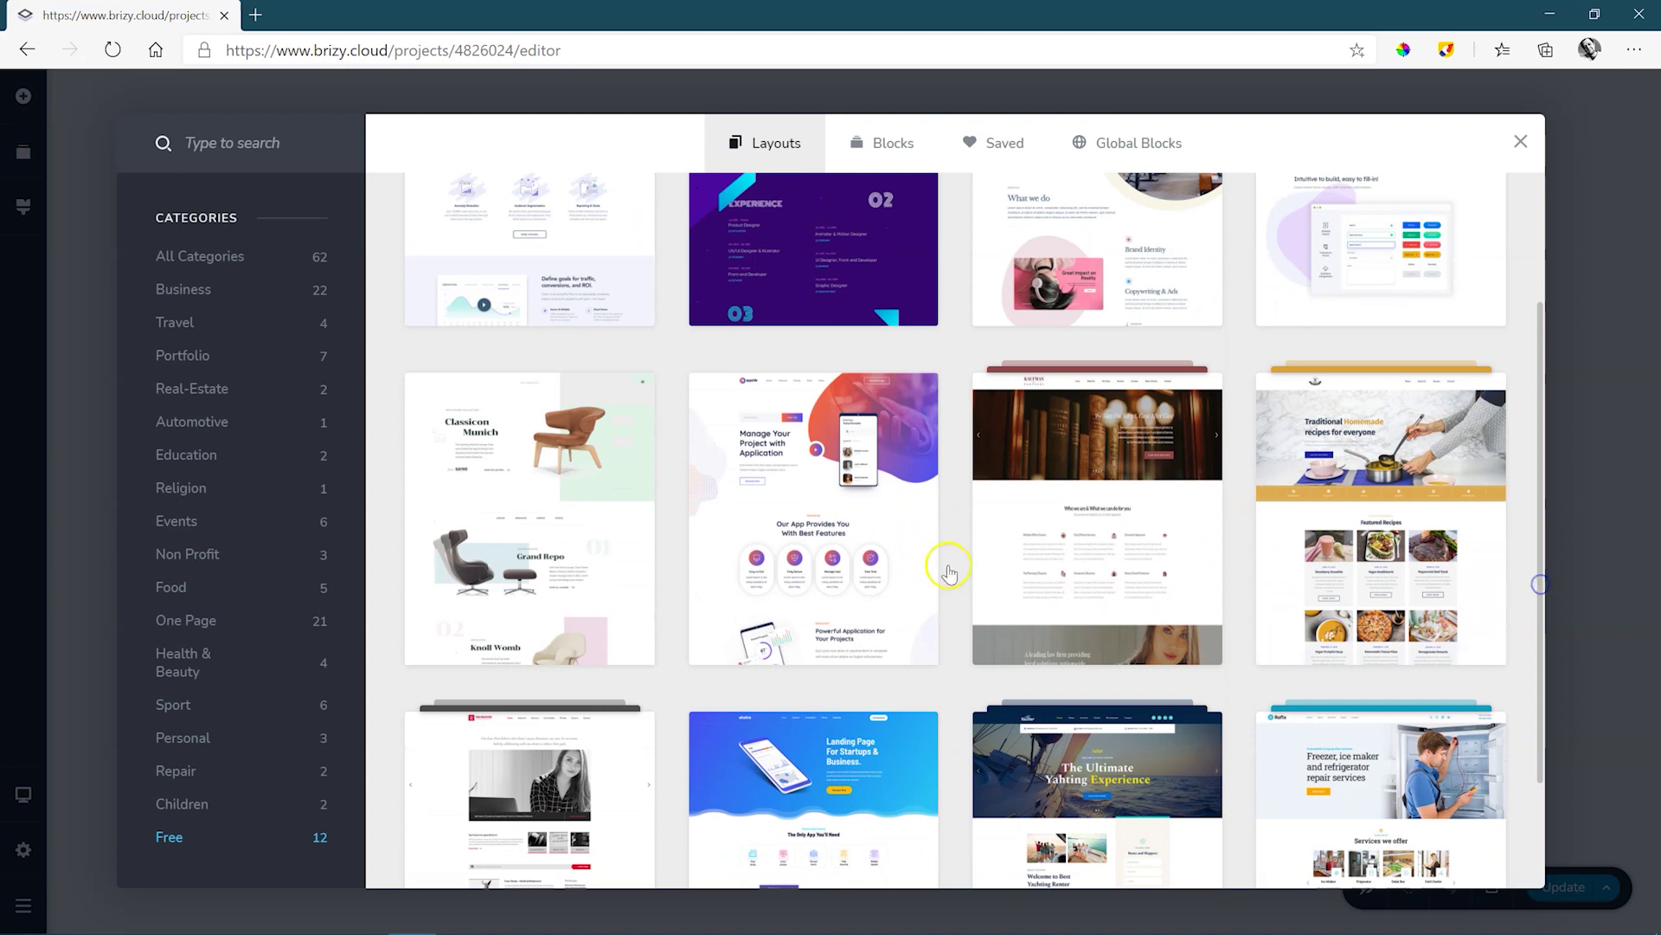
Open the free AppSide layout and look through its homepage preview down to the Contact us and app download sections
{"action": "left_click", "coordinate": [764, 561]}
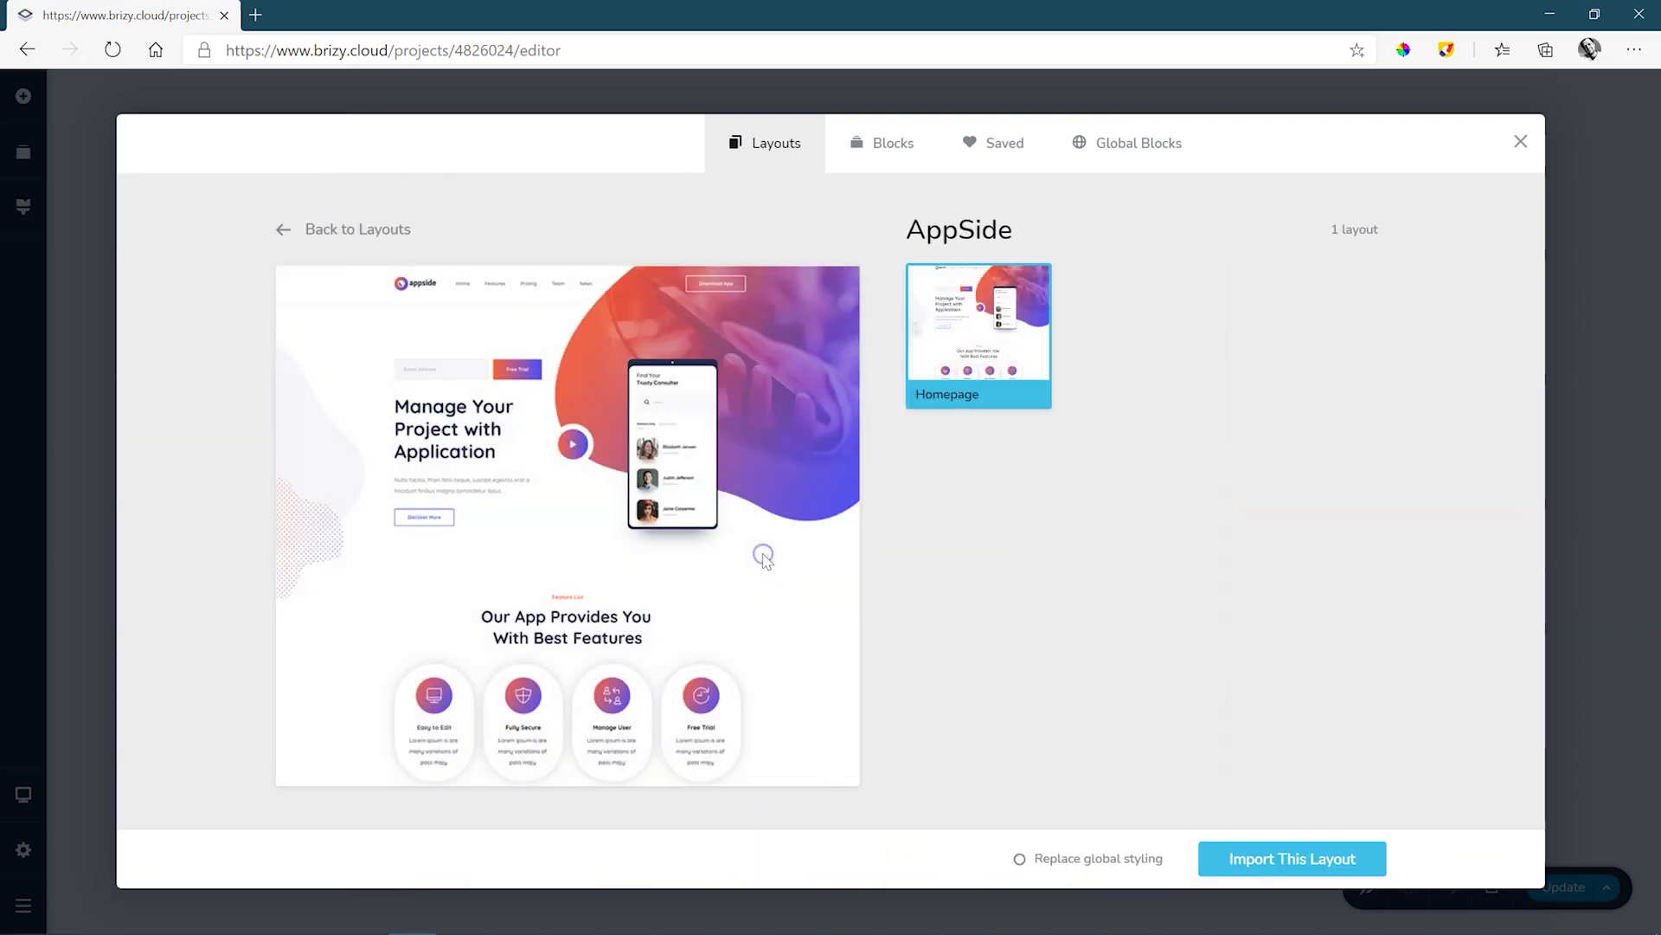
{"action": "scroll", "coordinate": [760, 641], "scroll_direction": "down", "scroll_amount": 3}
{"action": "scroll", "coordinate": [762, 721], "scroll_direction": "down", "scroll_amount": 8}
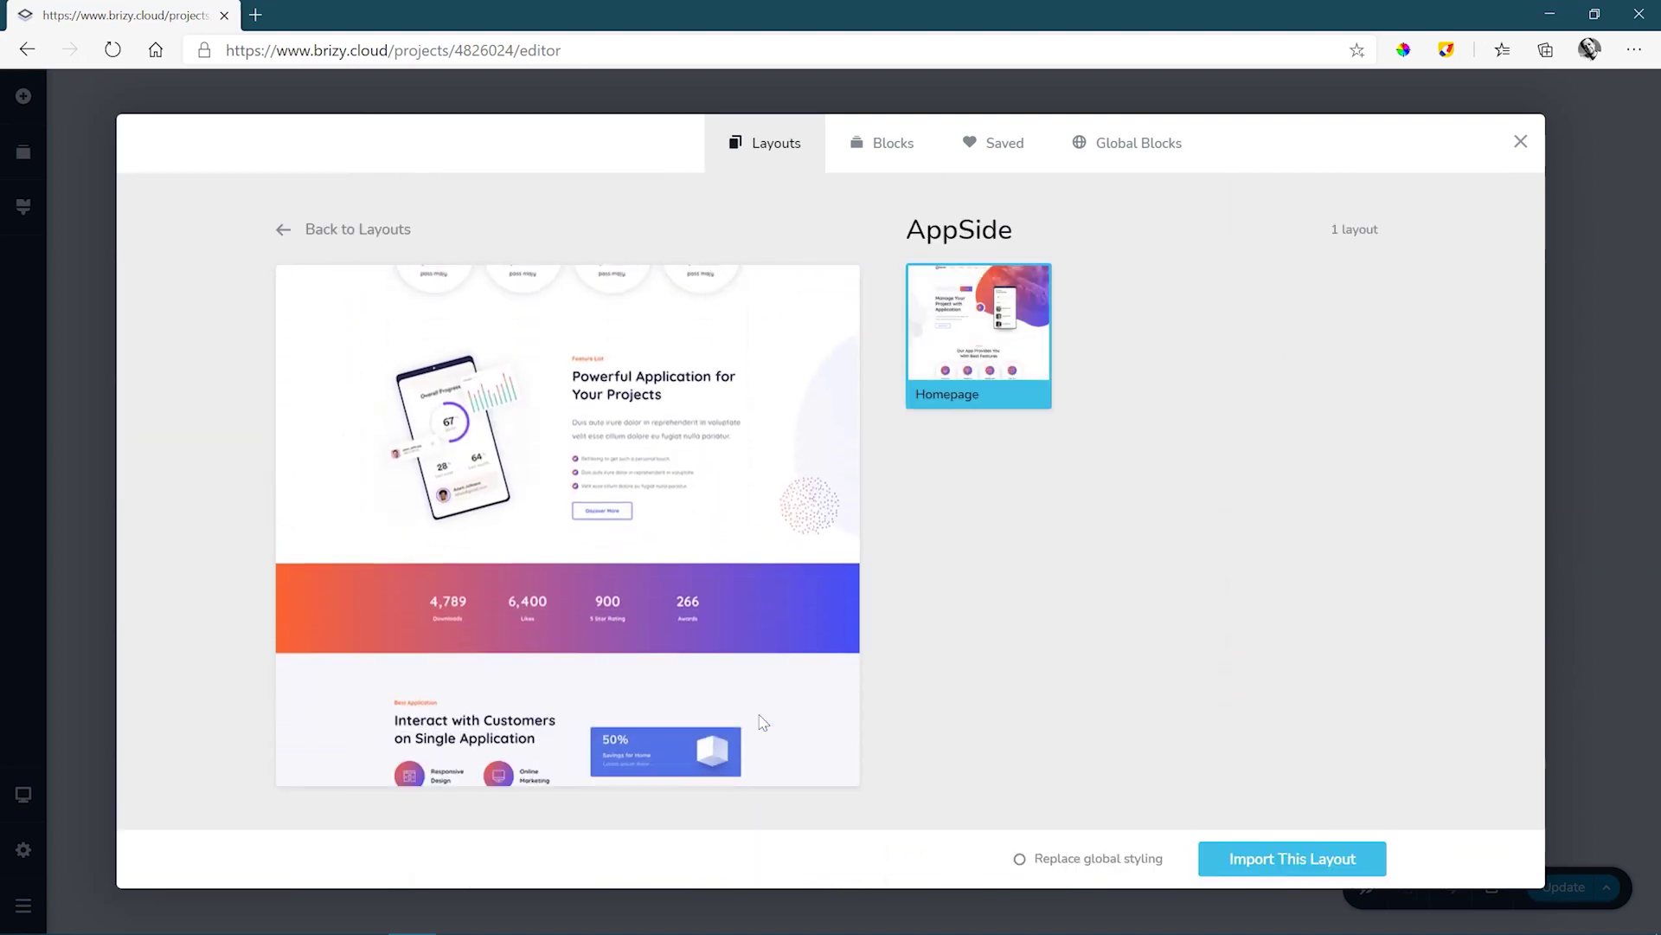
{"action": "scroll", "coordinate": [761, 716], "scroll_direction": "down", "scroll_amount": 8}
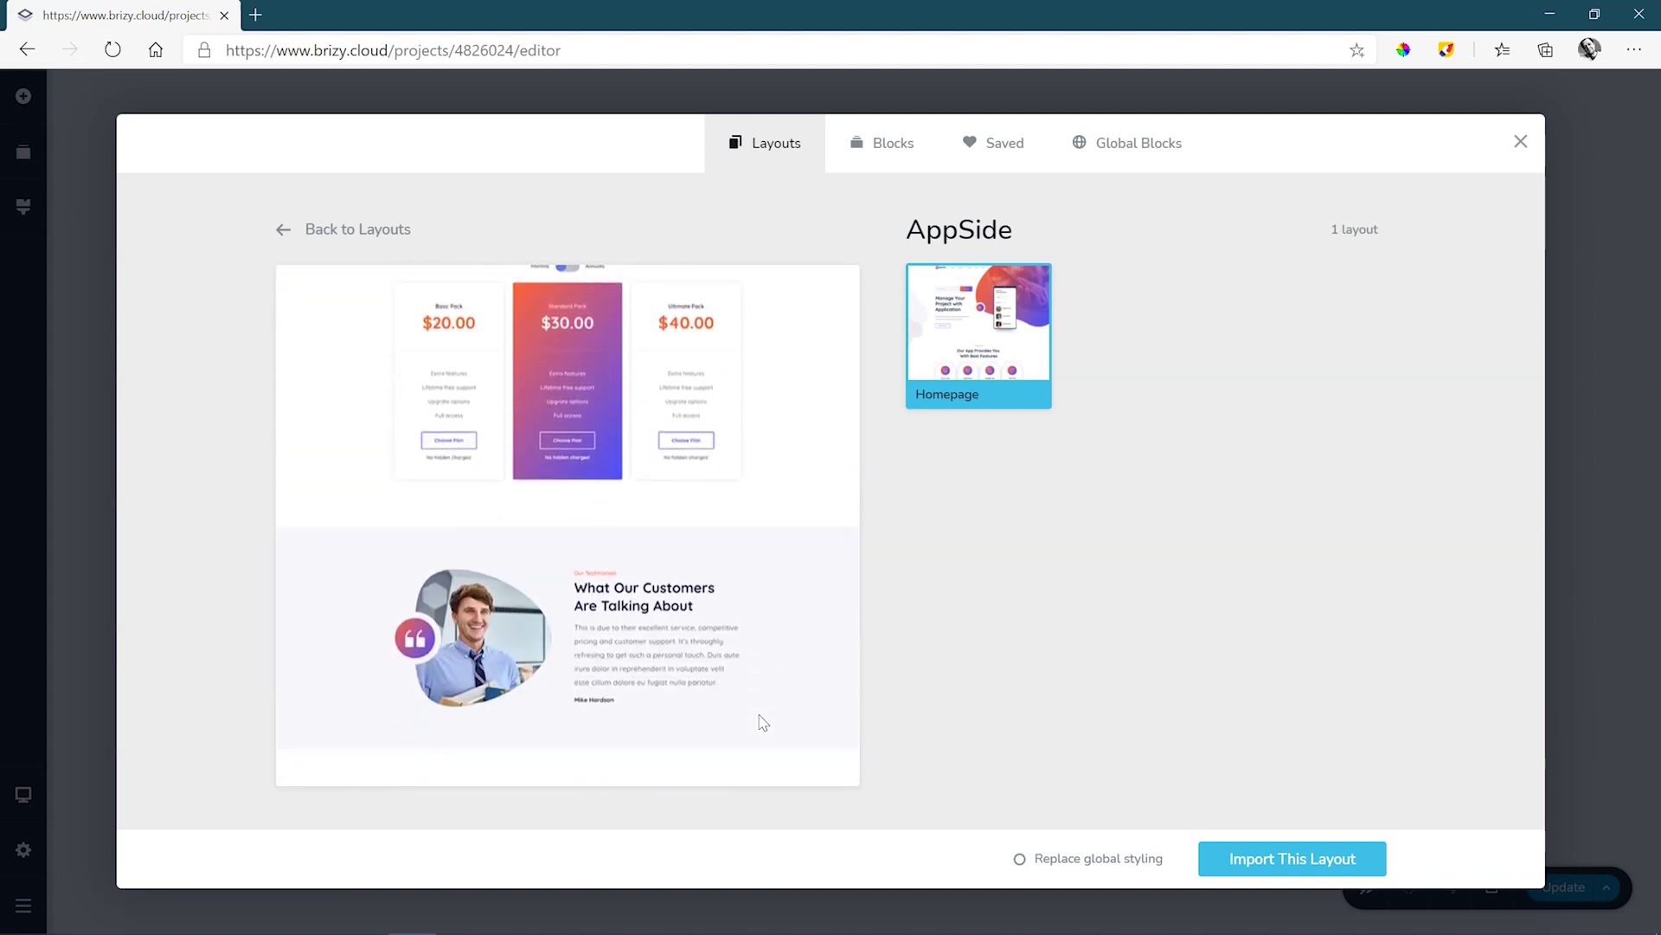
{"action": "scroll", "coordinate": [758, 713], "scroll_direction": "down", "scroll_amount": 8}
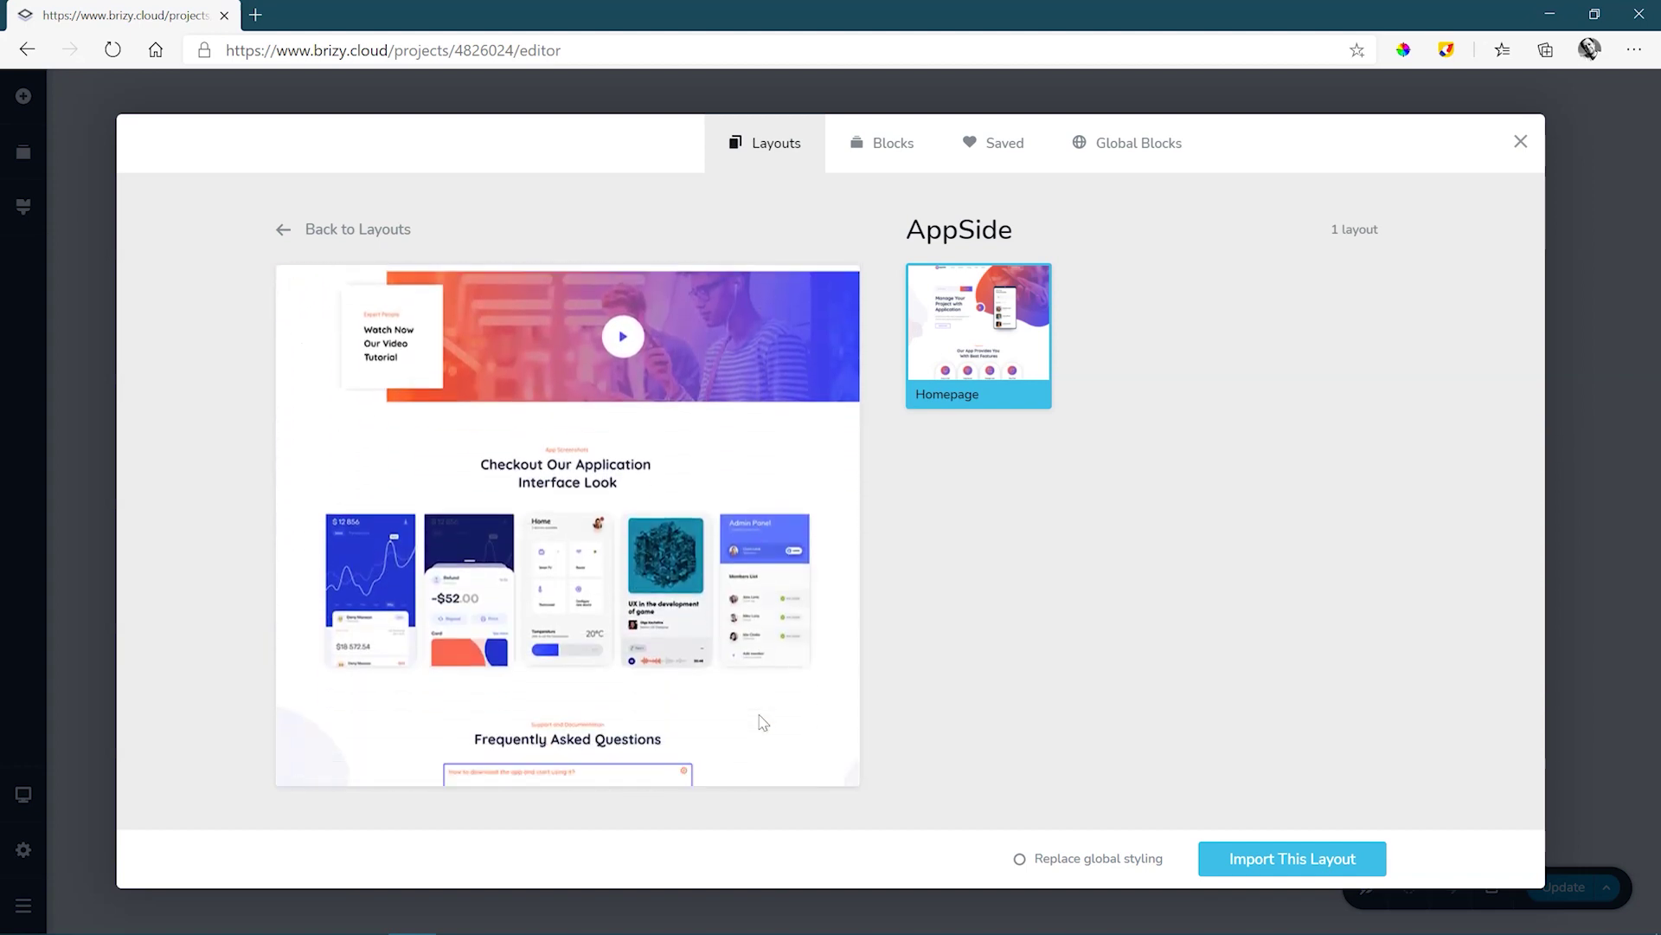
{"action": "scroll", "coordinate": [762, 720], "scroll_direction": "down", "scroll_amount": 6}
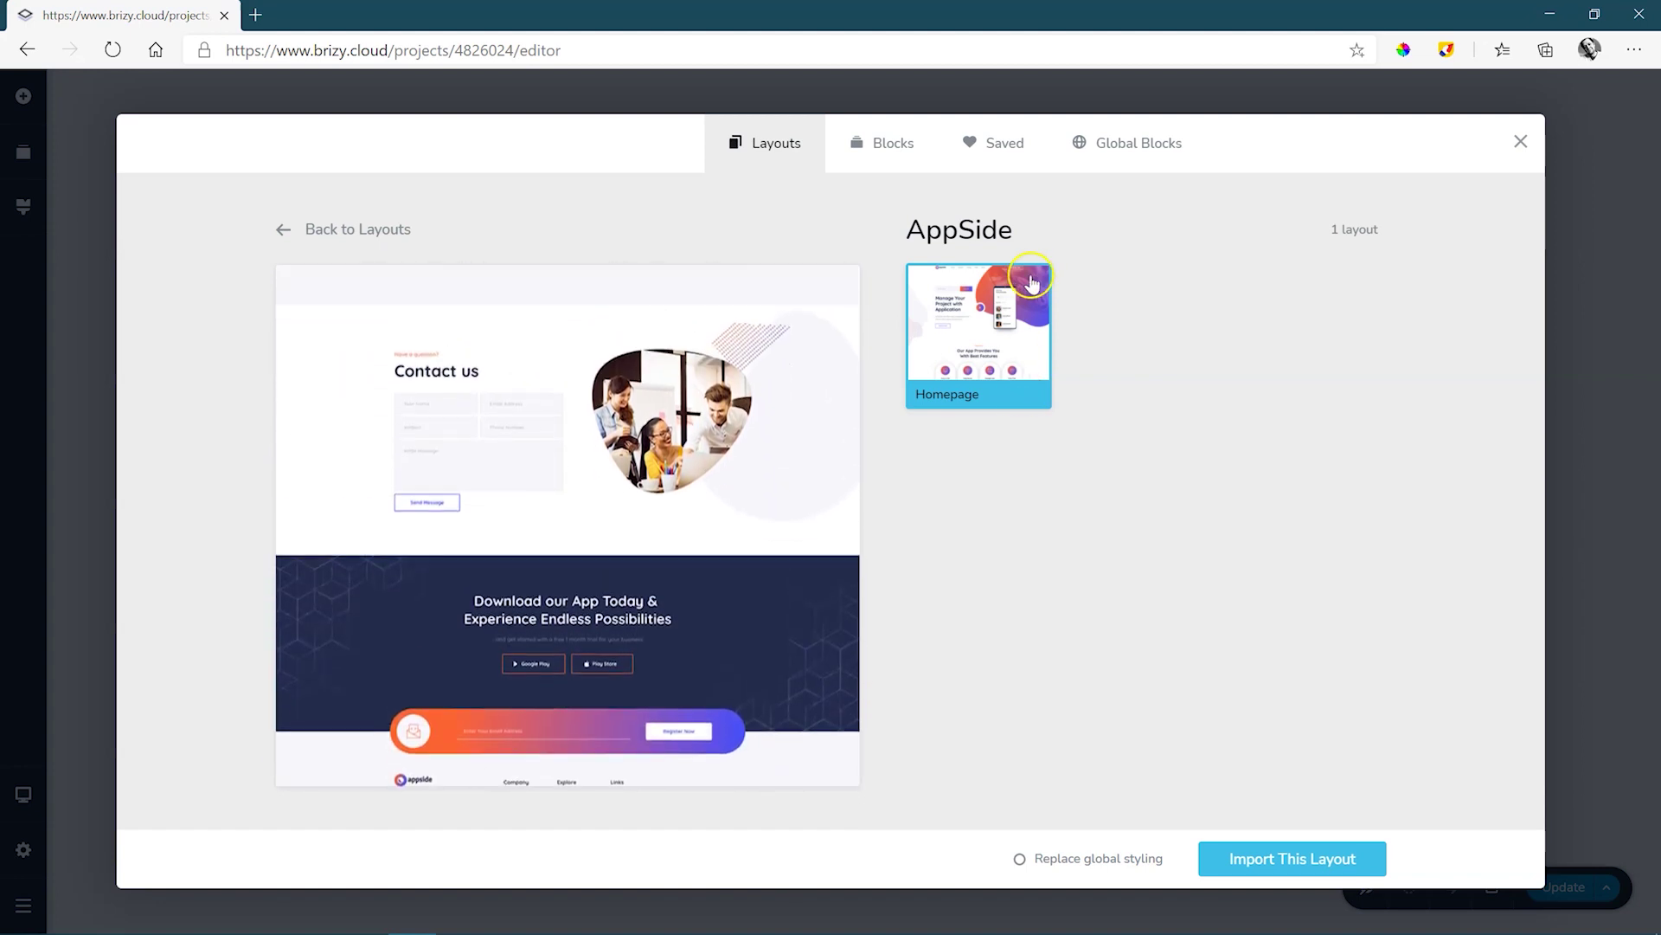
Import the AppSide homepage layout into the page with global styling replaced
{"action": "left_click", "coordinate": [1013, 861]}
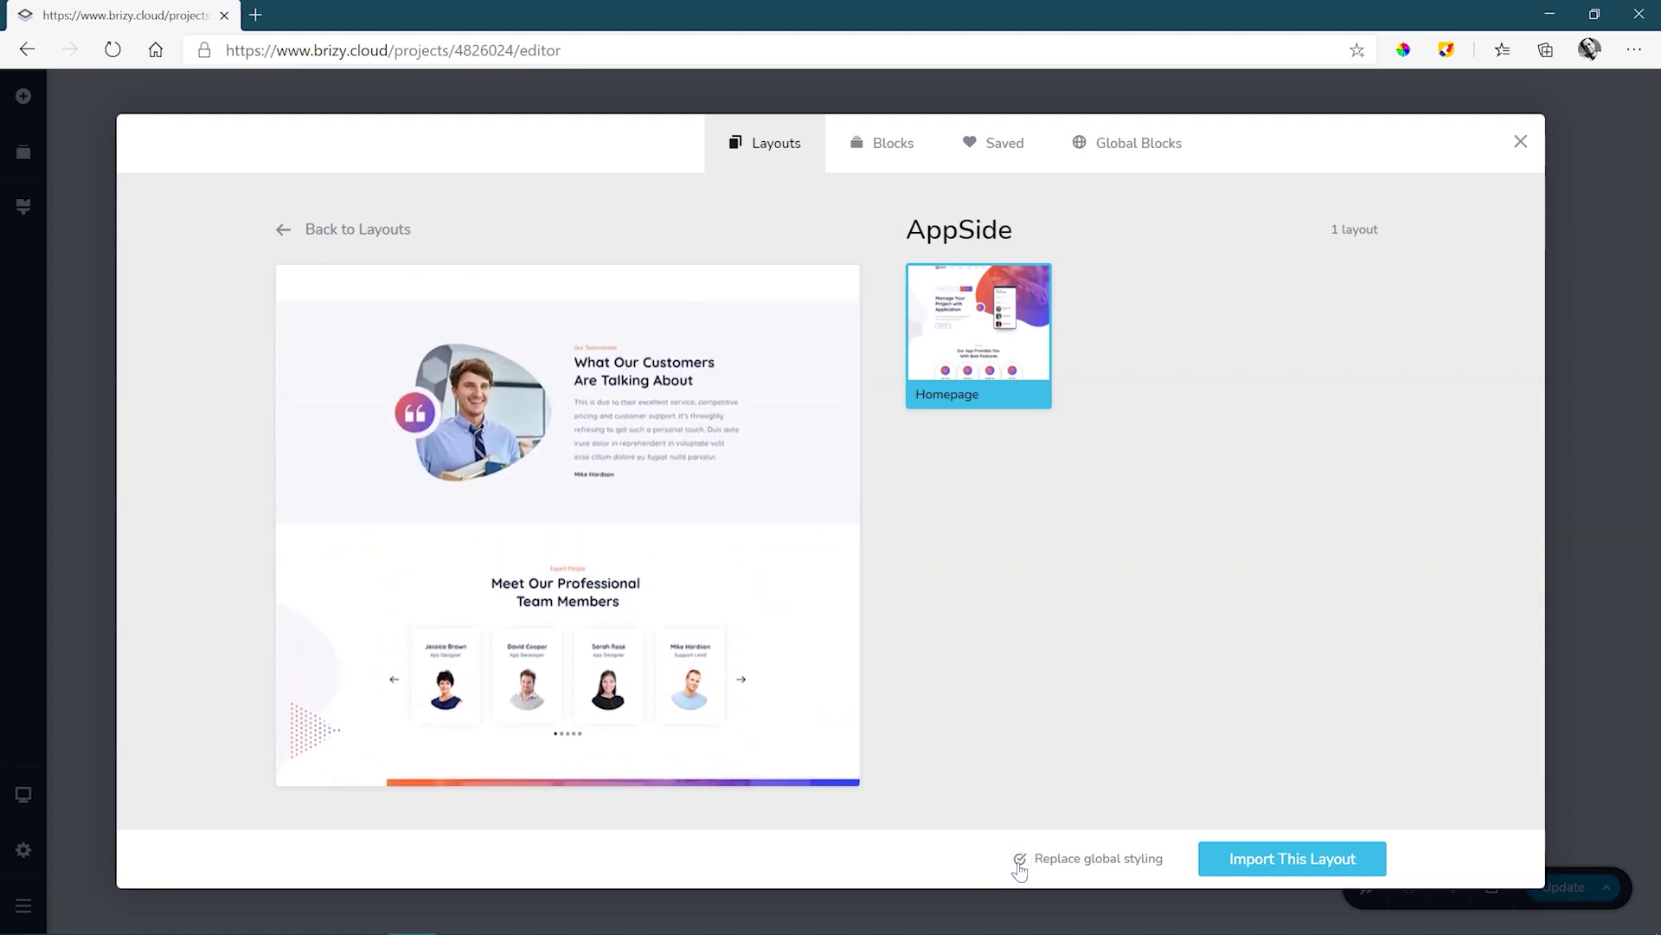
{"action": "left_click", "coordinate": [1346, 881]}
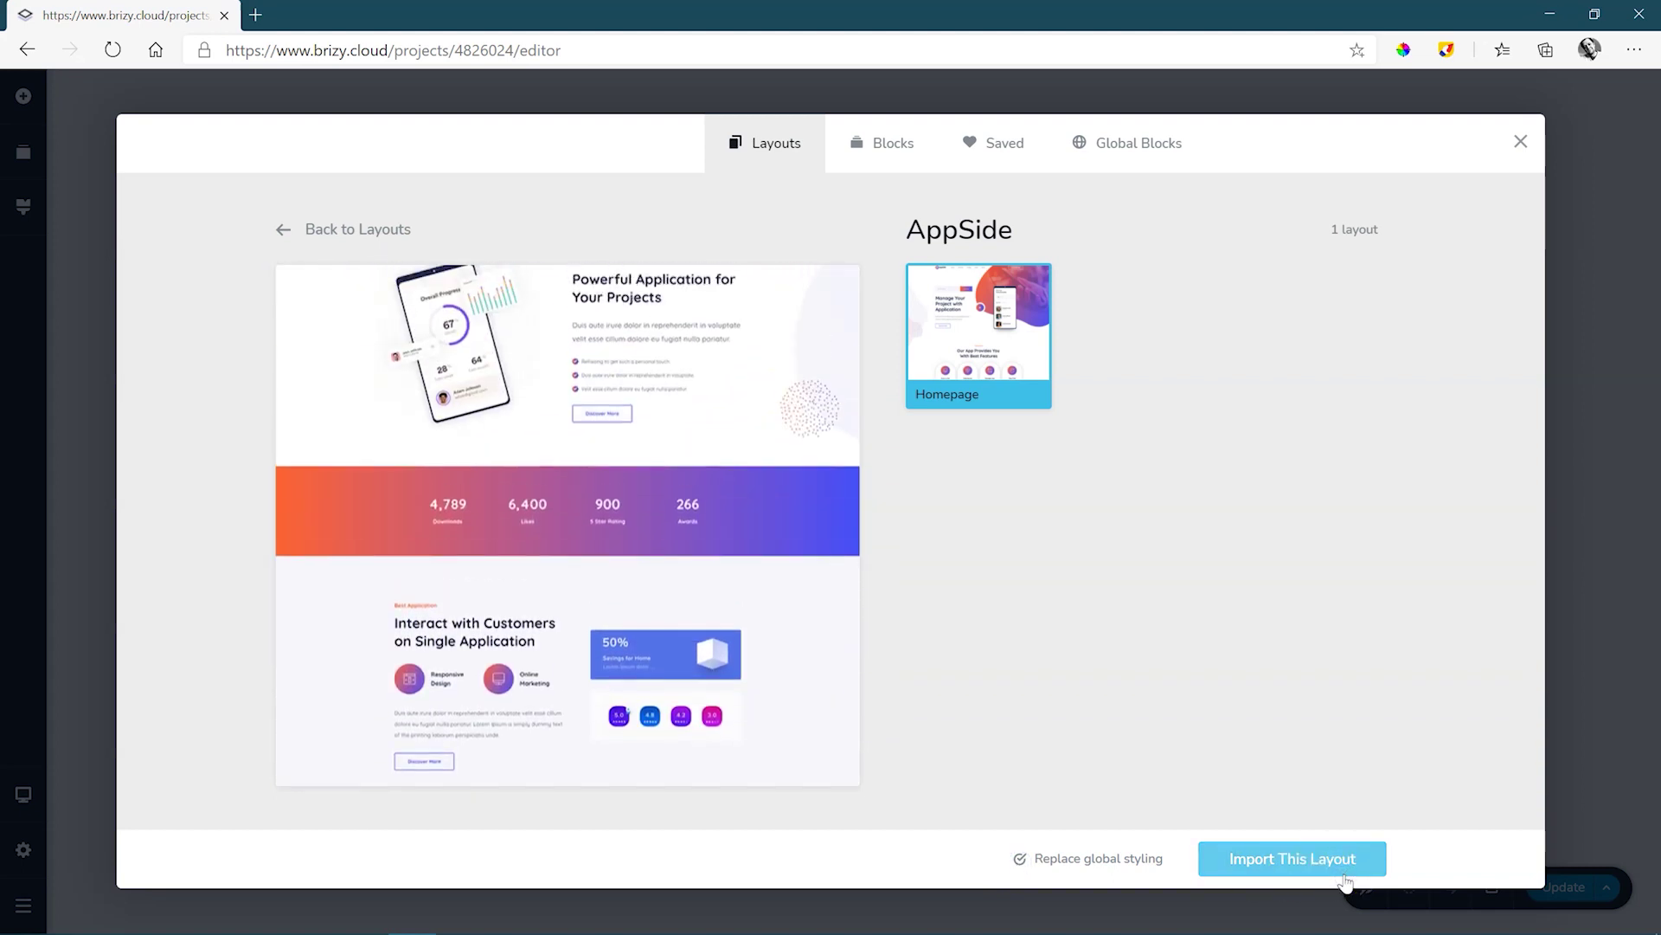
{"action": "left_click", "coordinate": [1344, 871]}
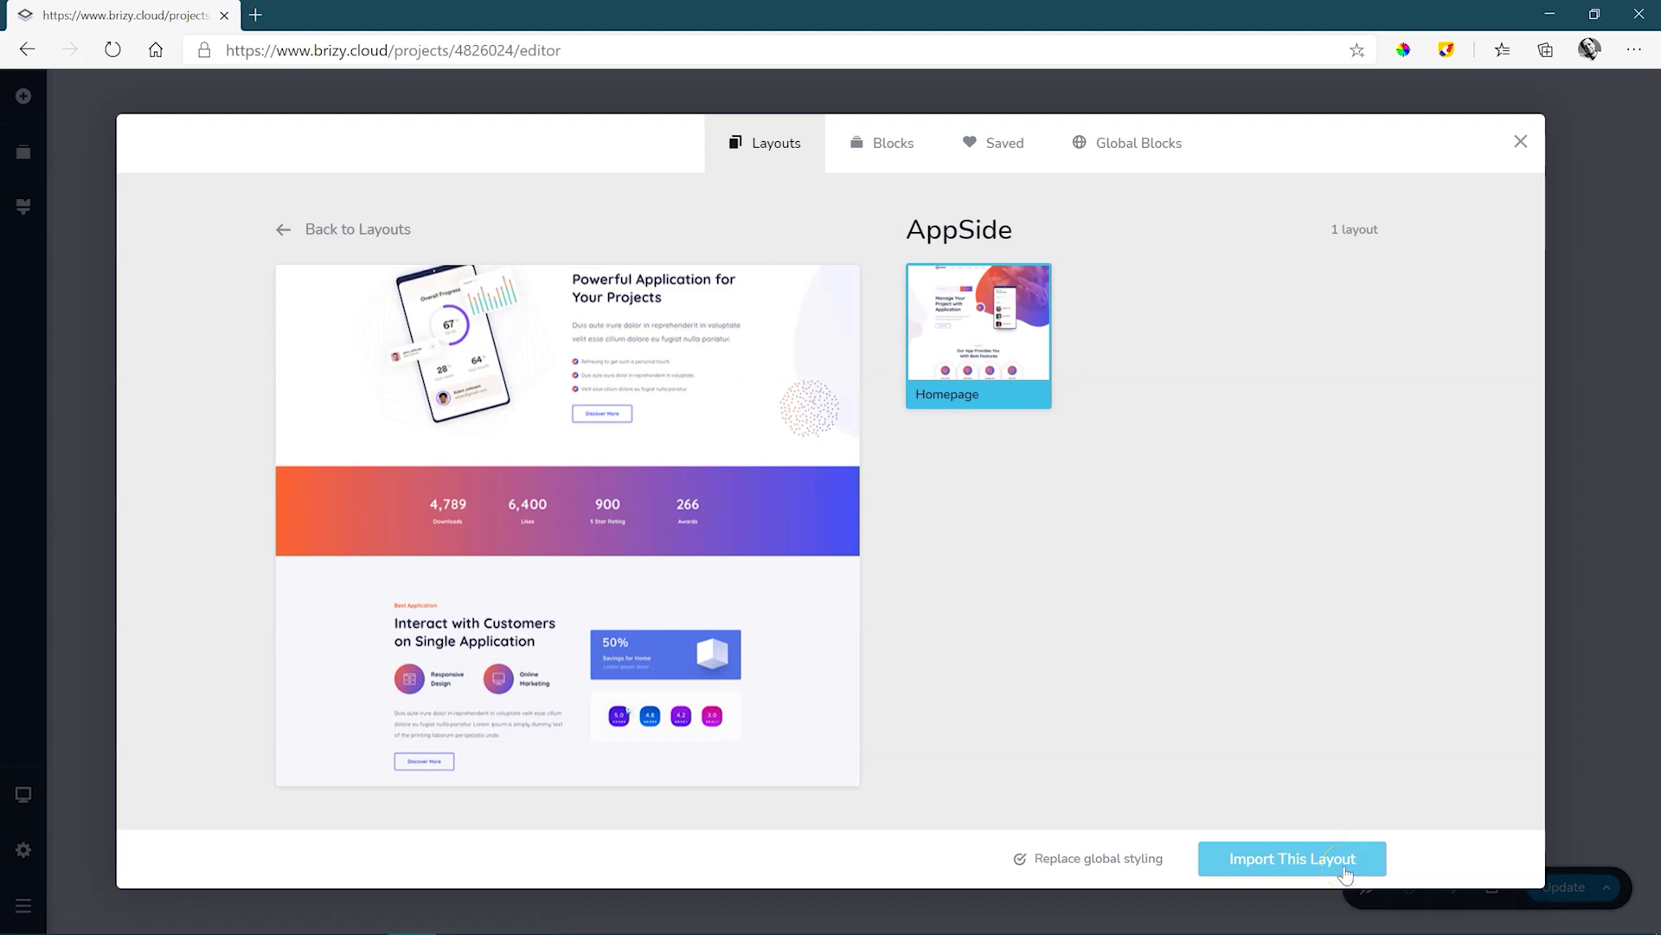